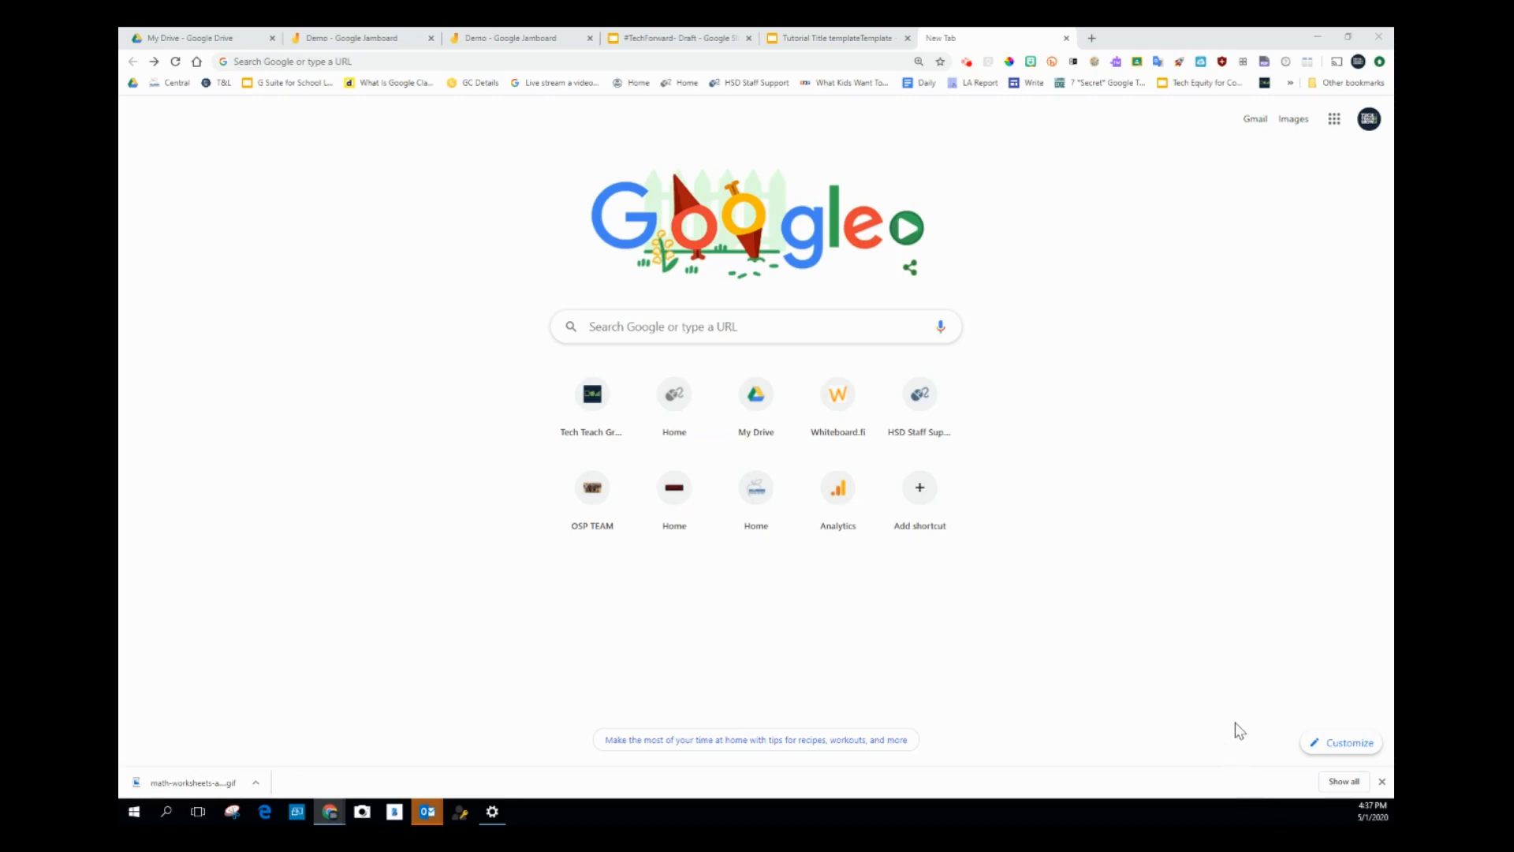
Step: Open Jamboard from the Google apps list and create a new jam
left_click(1335, 120)
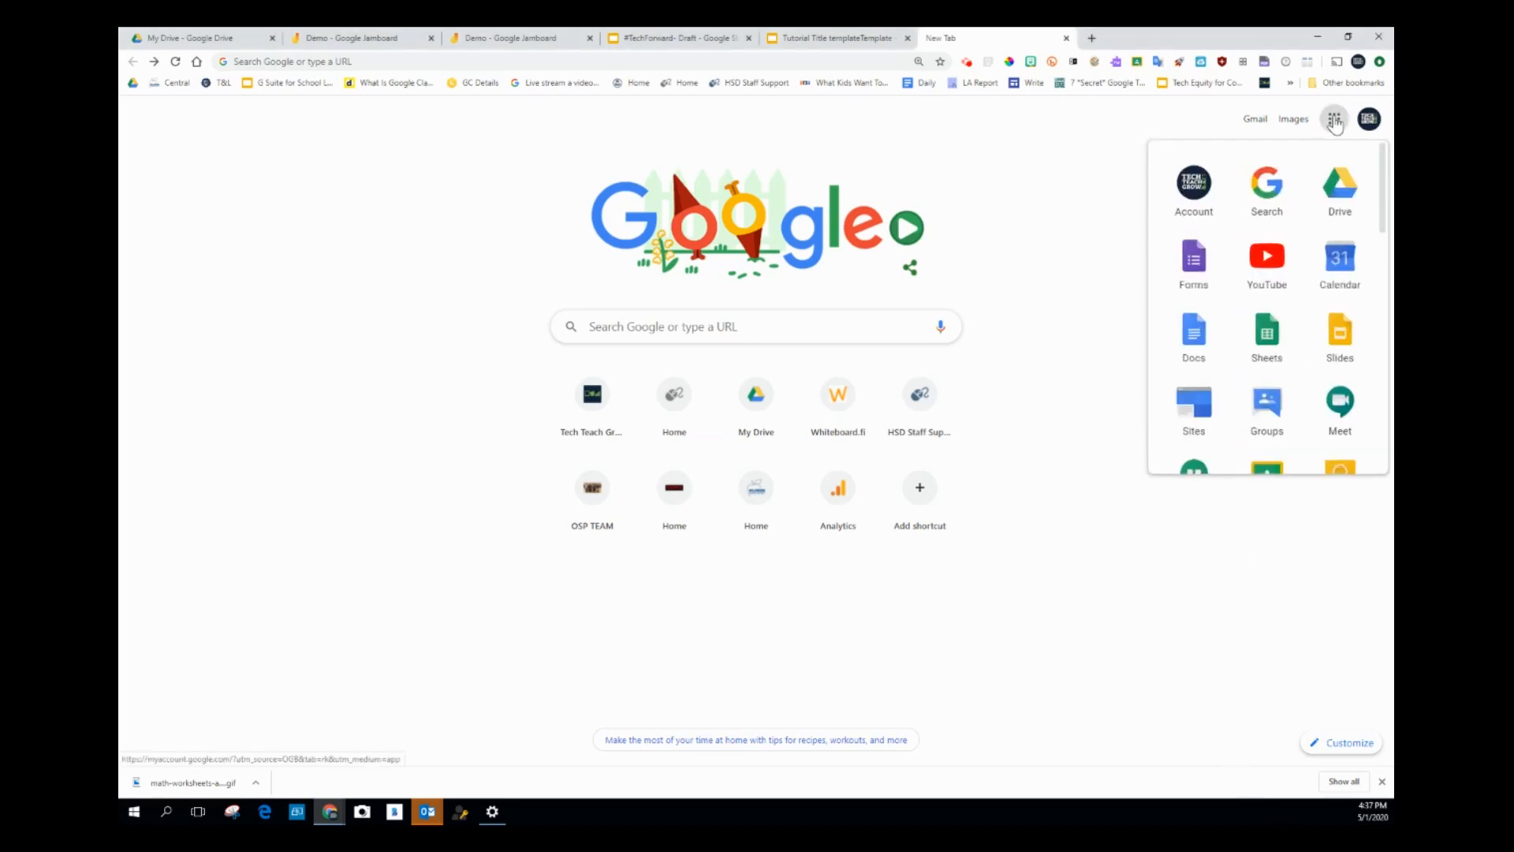
scroll(1366, 395, "down", 5)
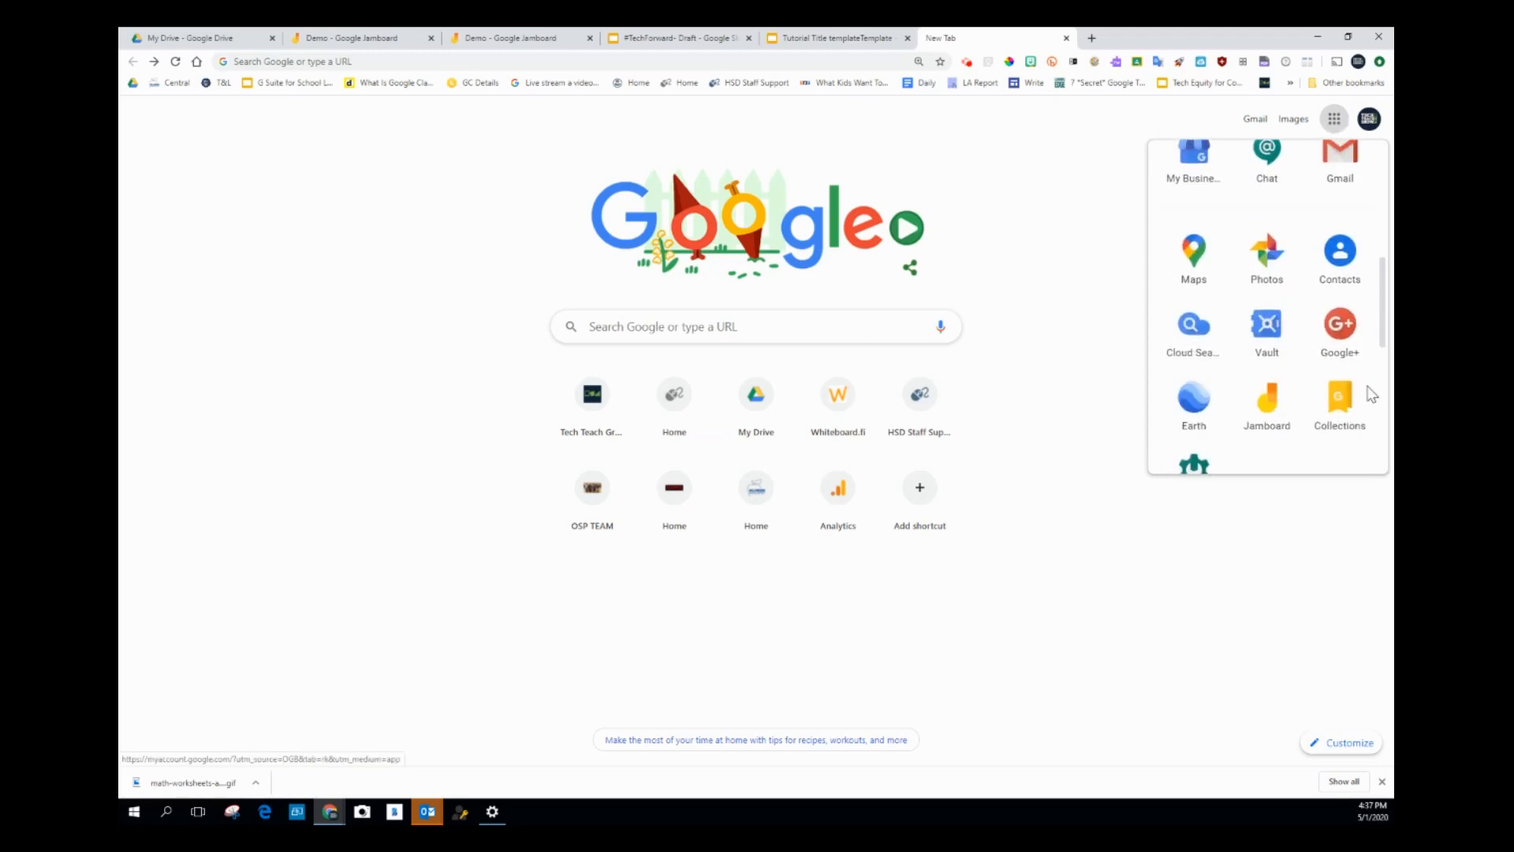
left_click(1273, 418)
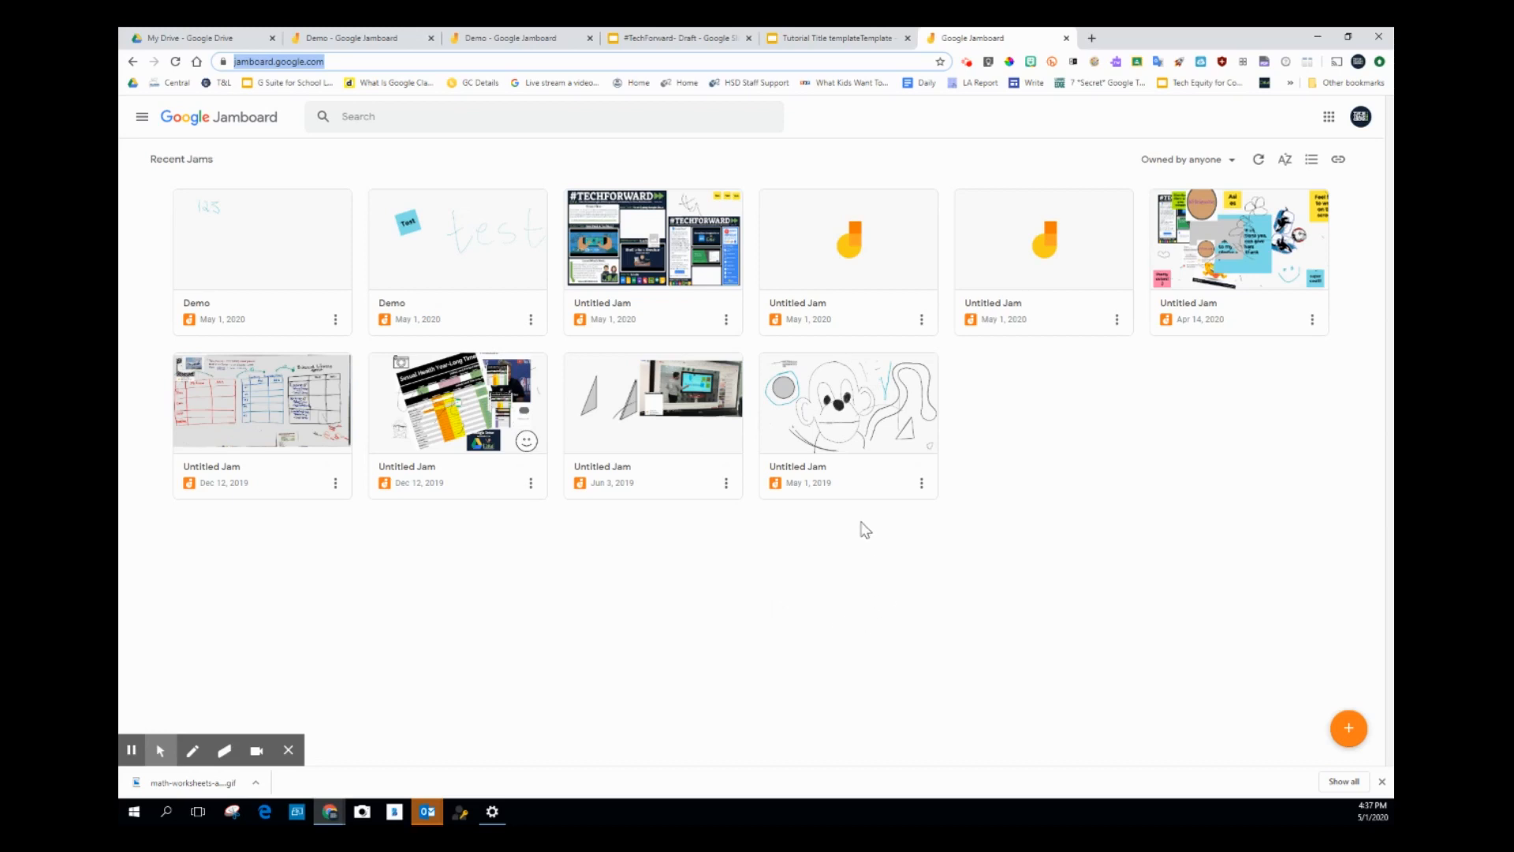
left_click(1346, 732)
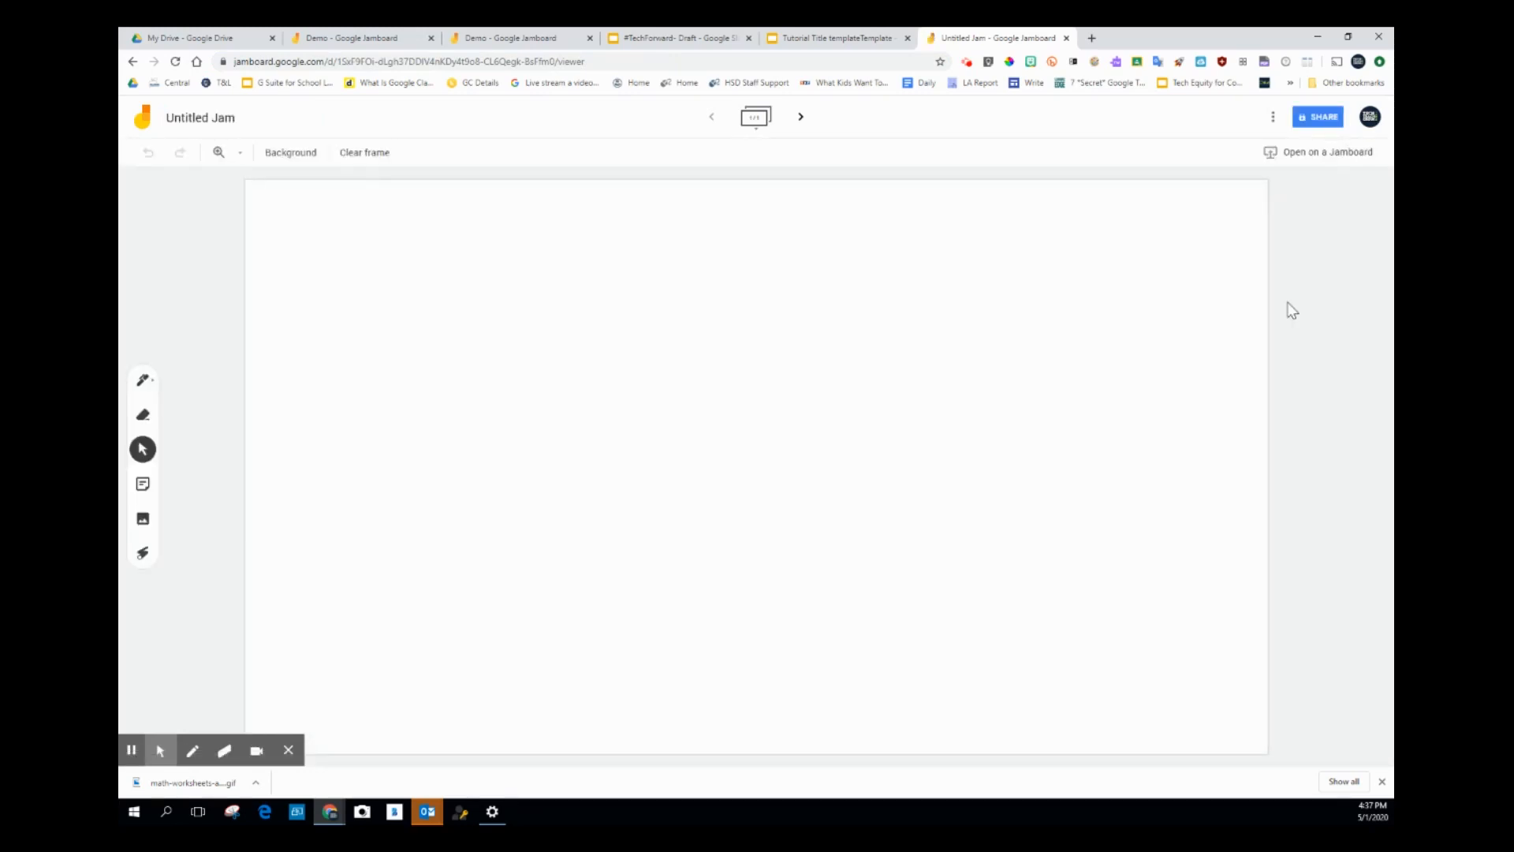
Step: Rename the untitled jam as Demo1
left_click(187, 122)
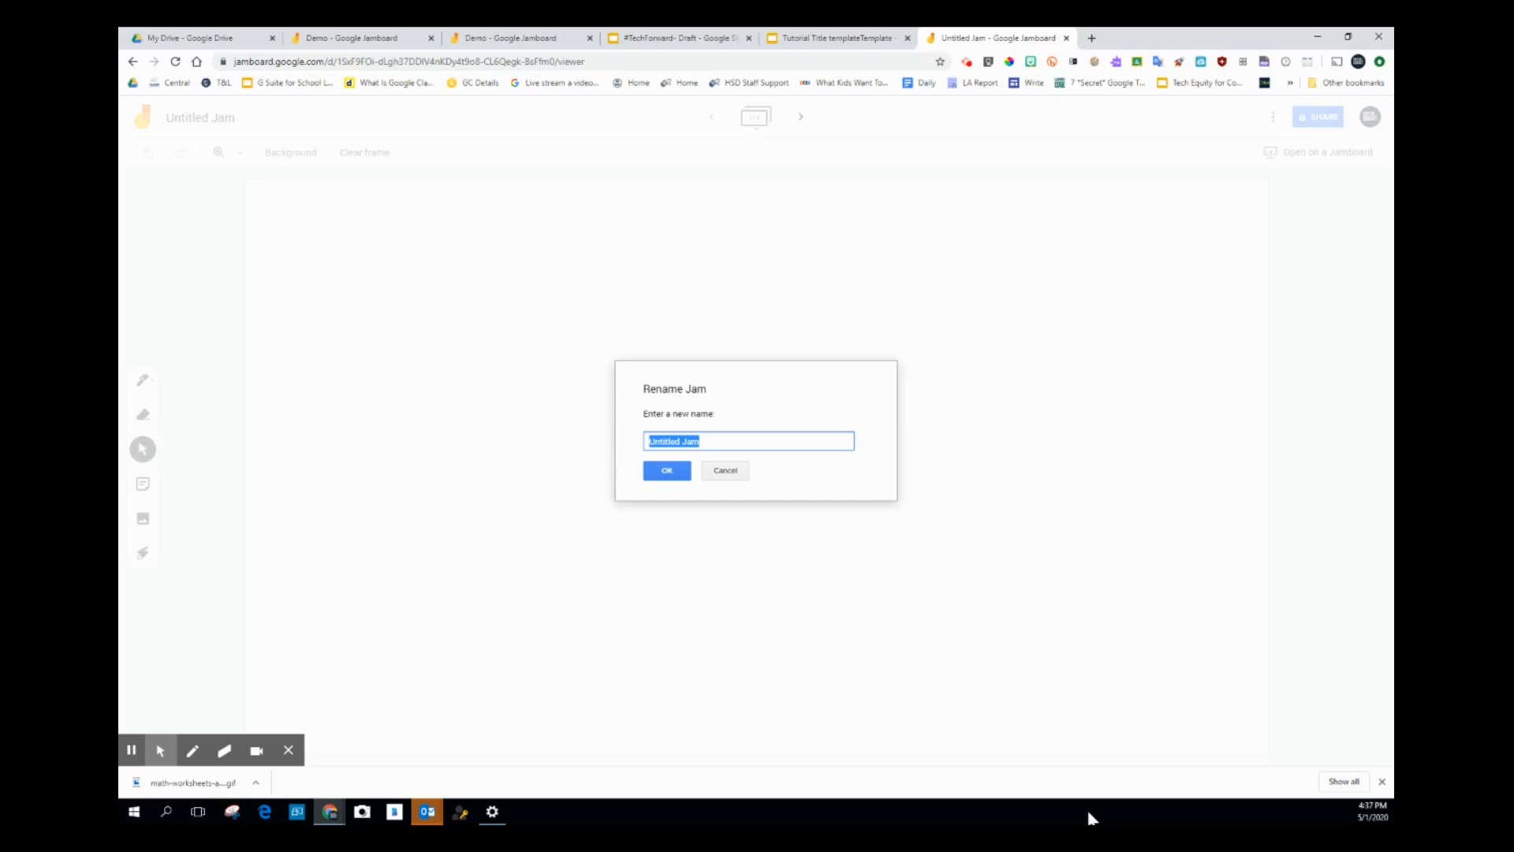
type("Demo1")
left_click(676, 477)
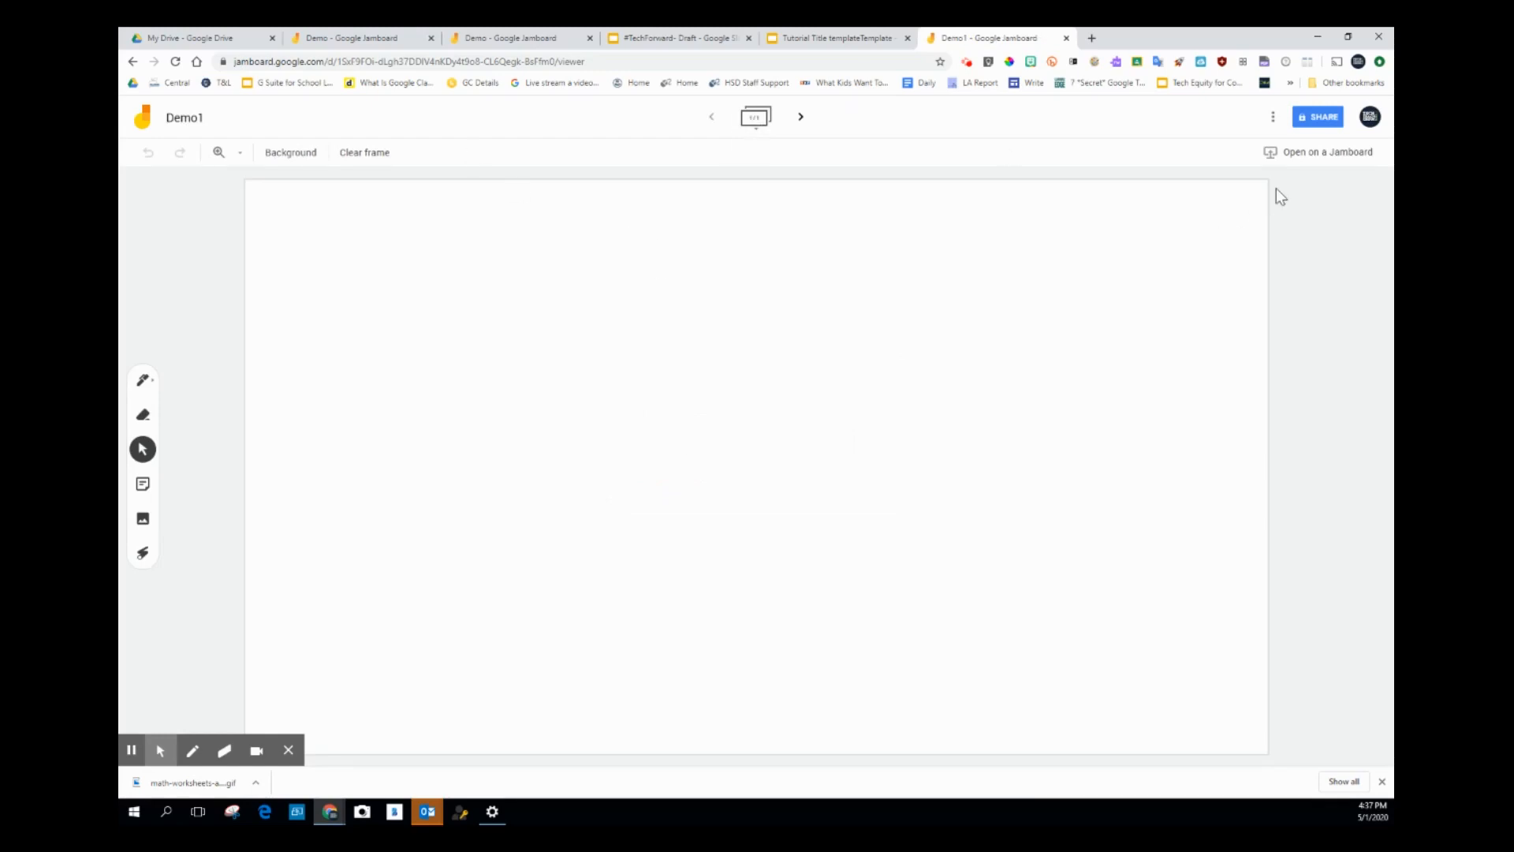
Step: Review the jam's sharing settings, including link access and the invitation options, and close them without changes
left_click(1322, 124)
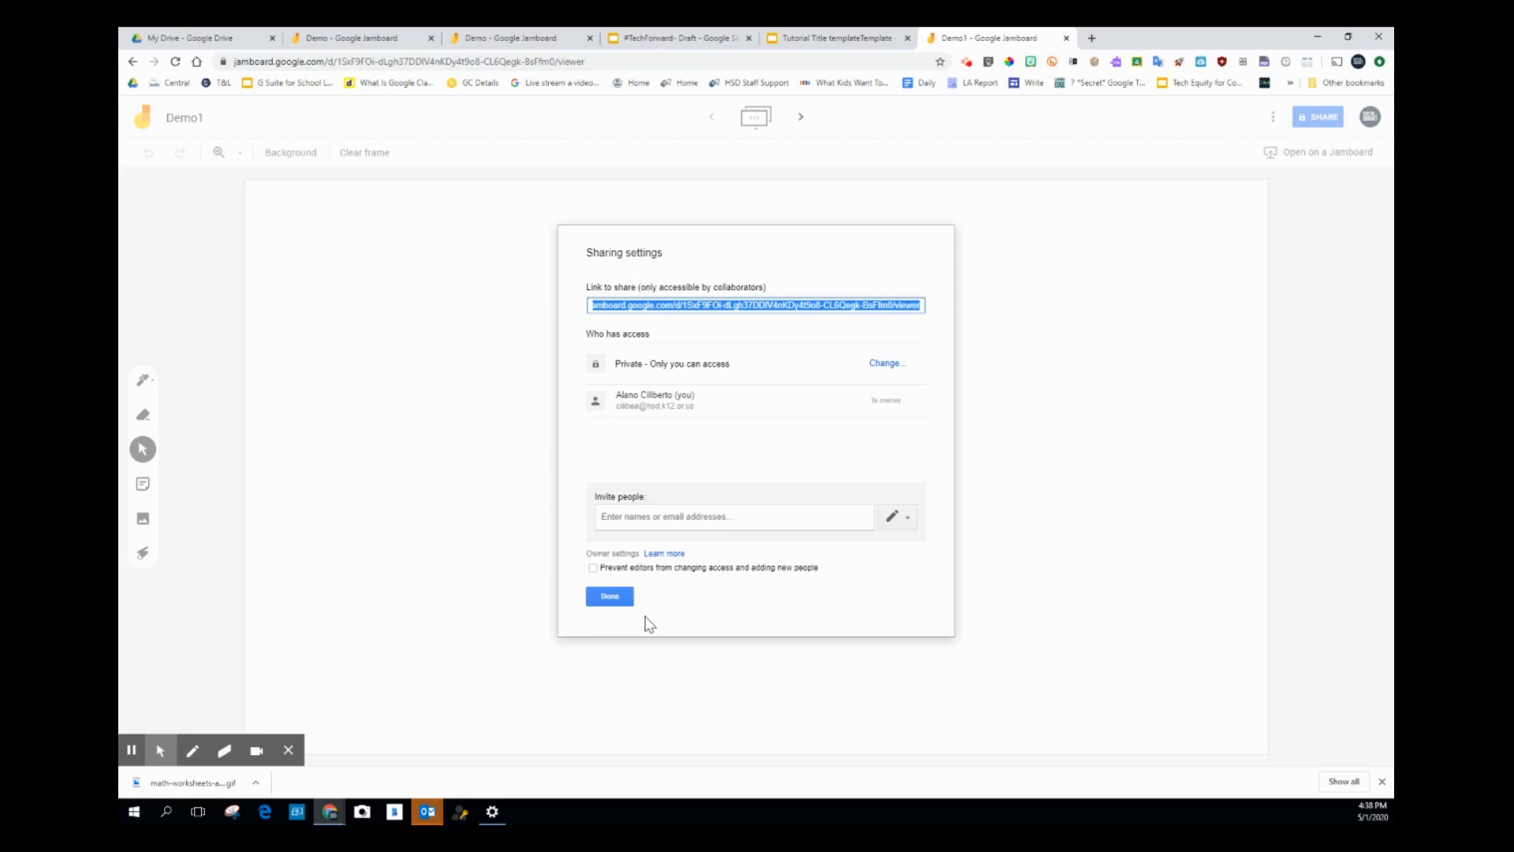
left_click(617, 610)
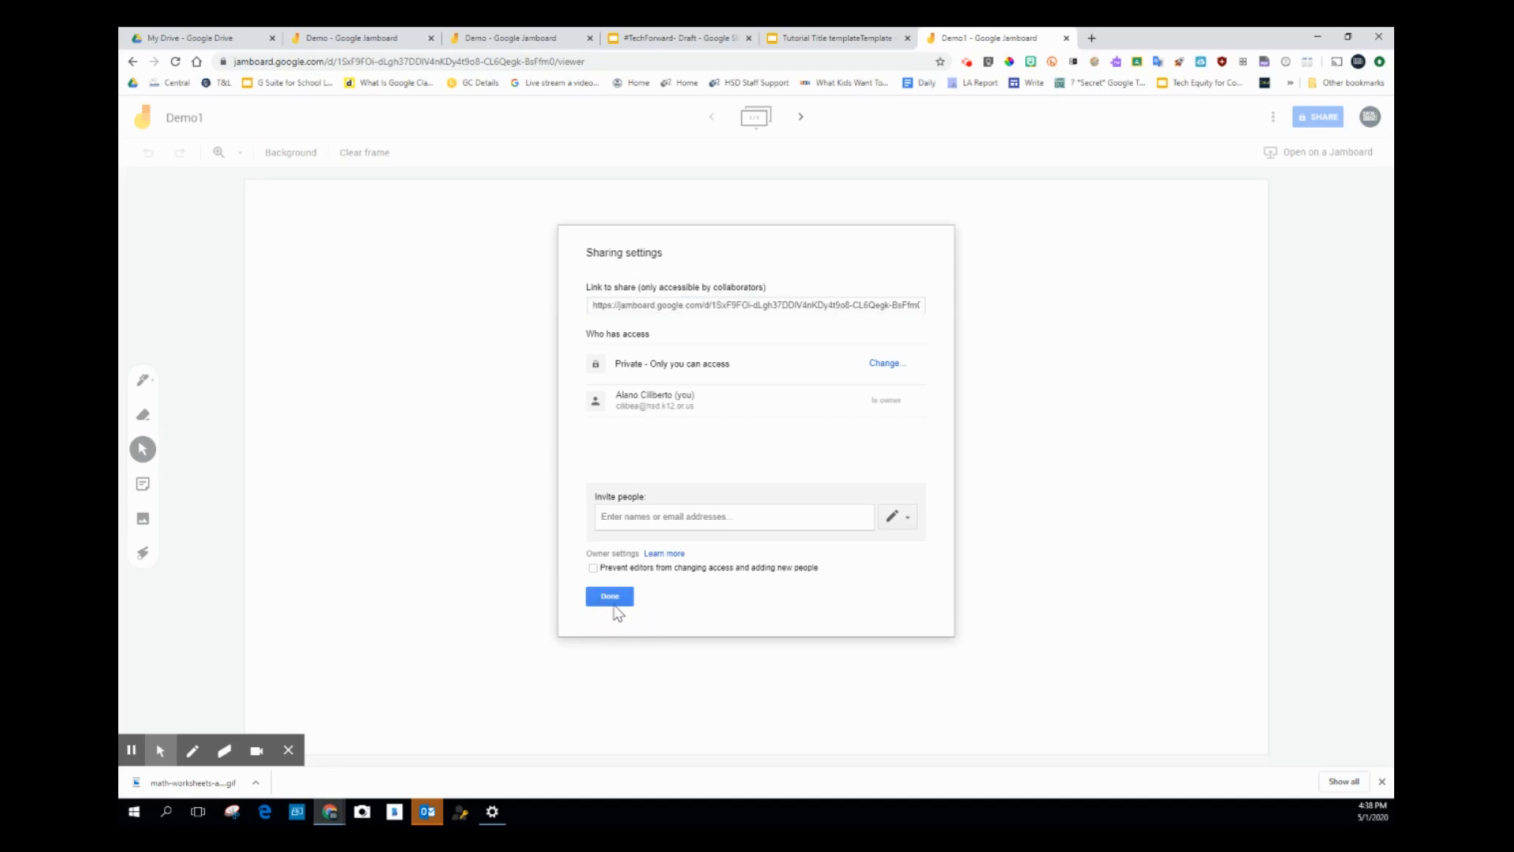
left_click(614, 603)
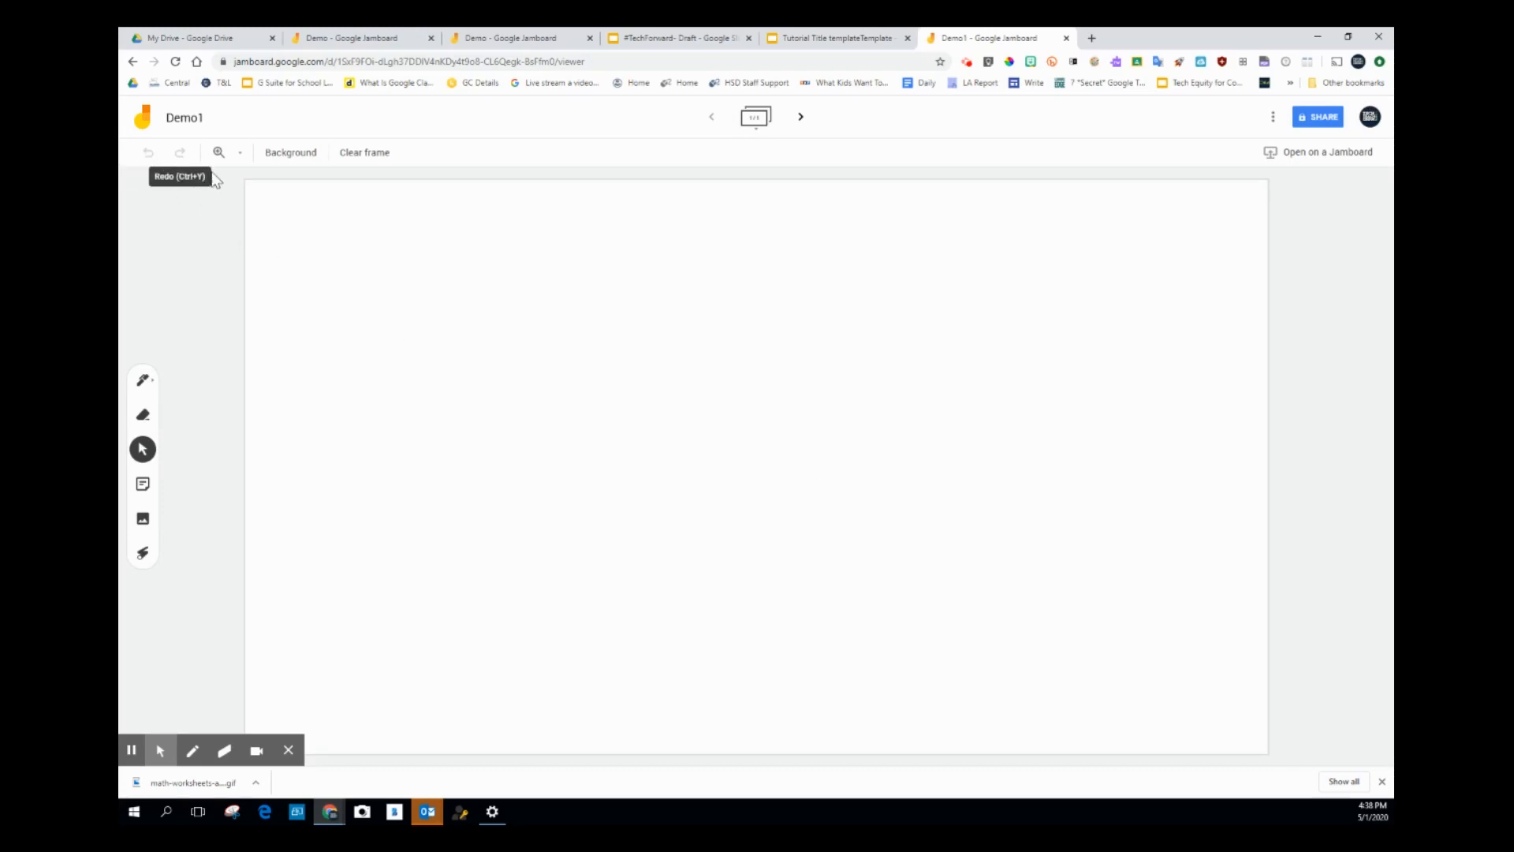
Step: Try the lined and graph backgrounds on the frame, and return it to plain white
left_click(304, 158)
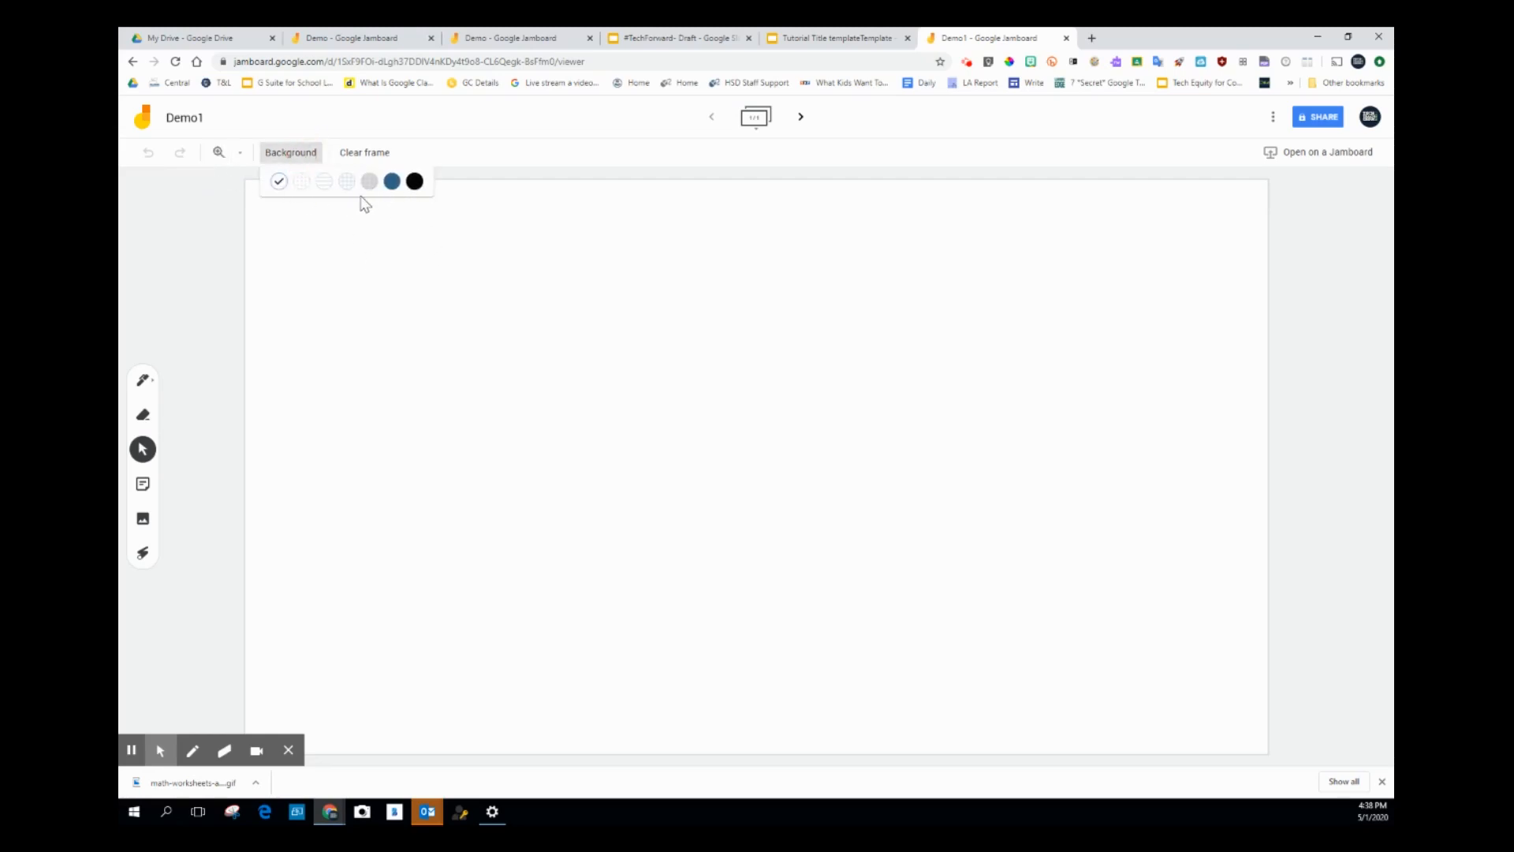
left_click(324, 183)
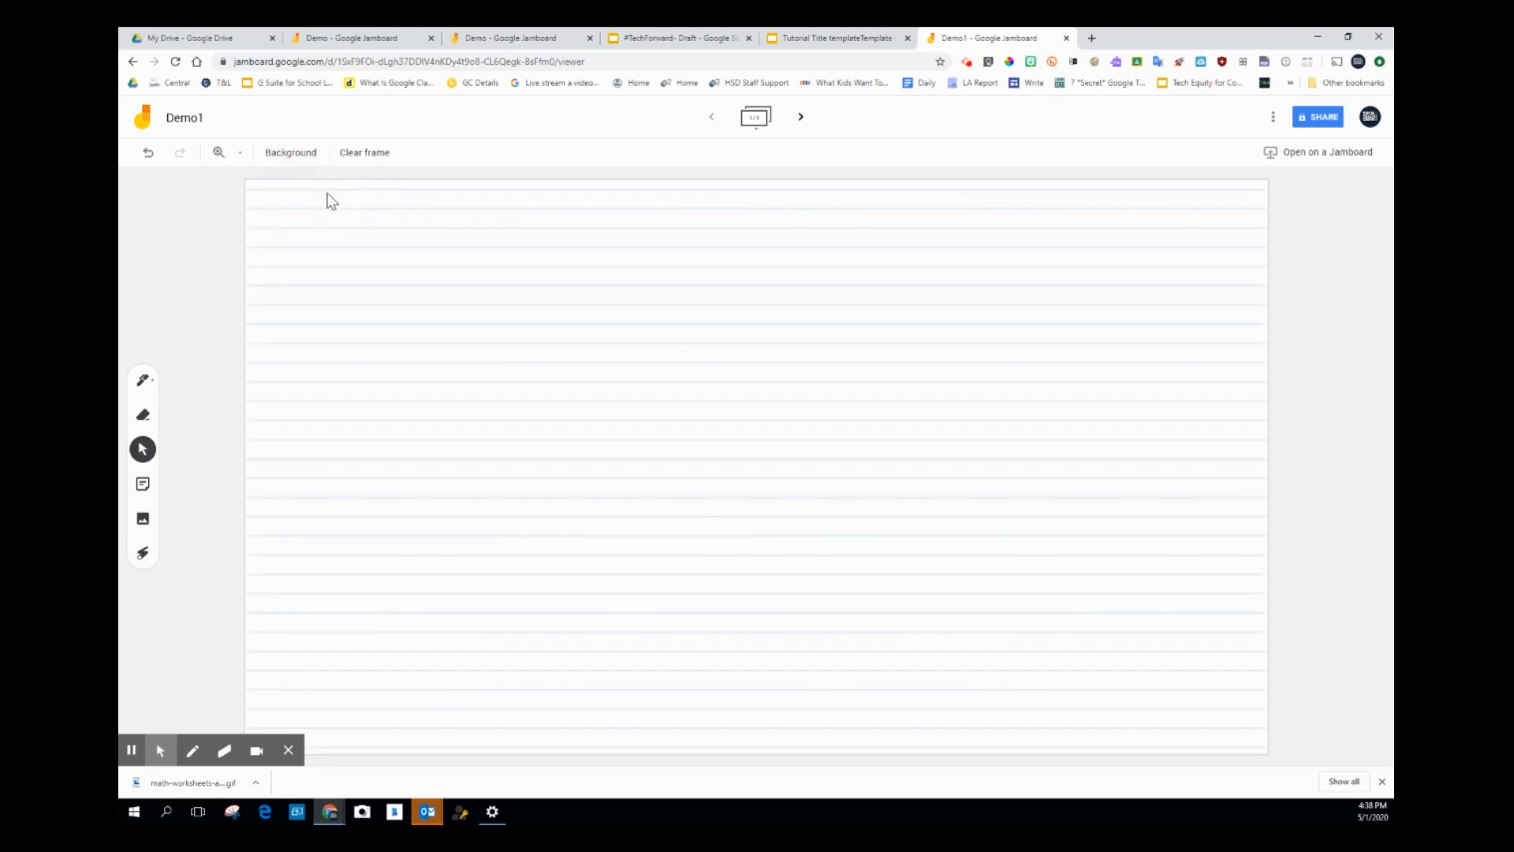
left_click(301, 159)
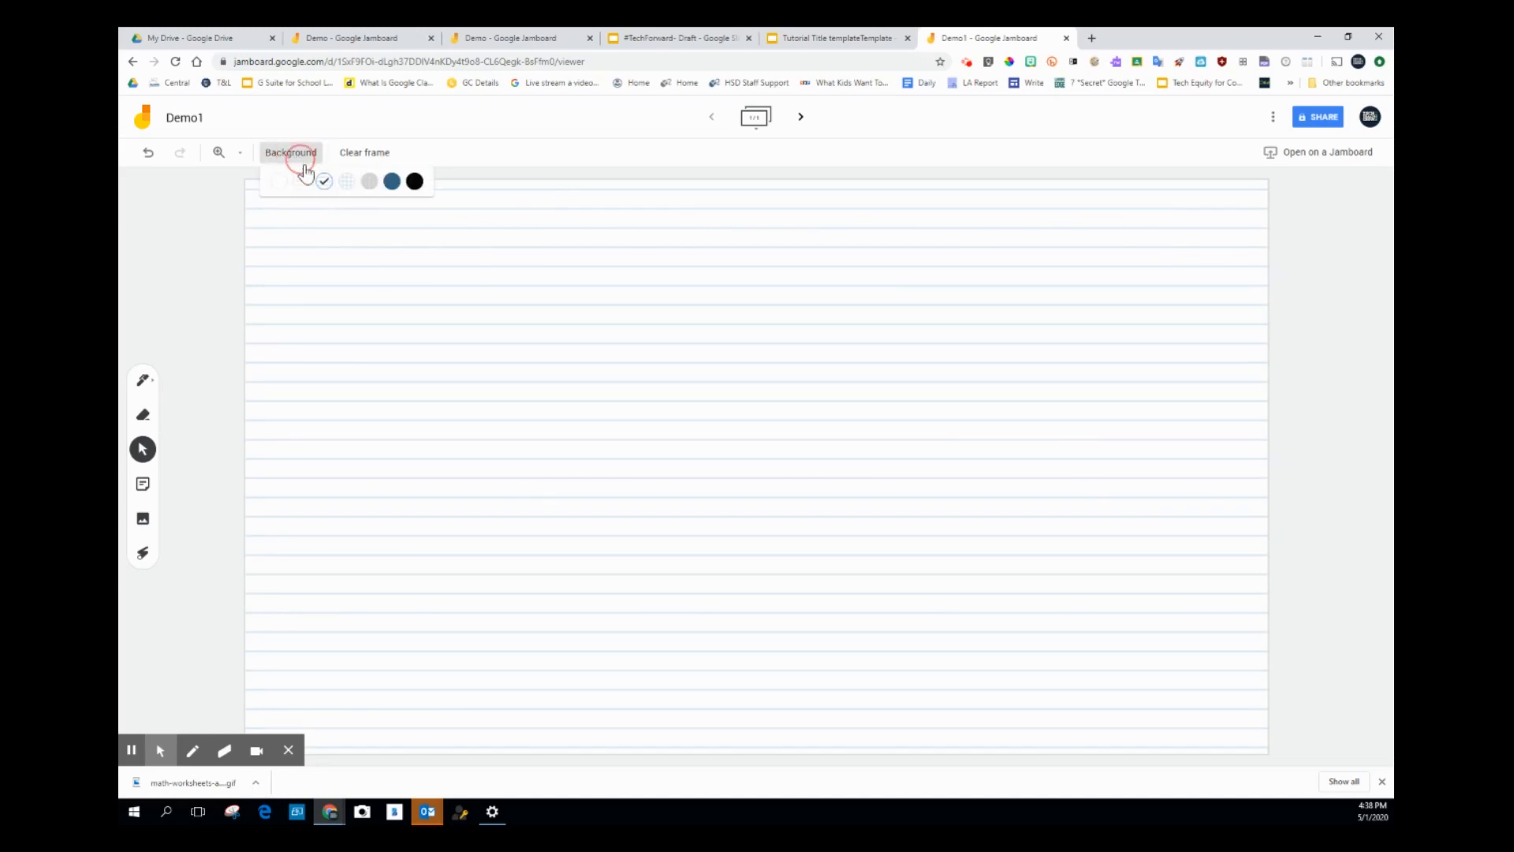
left_click(352, 181)
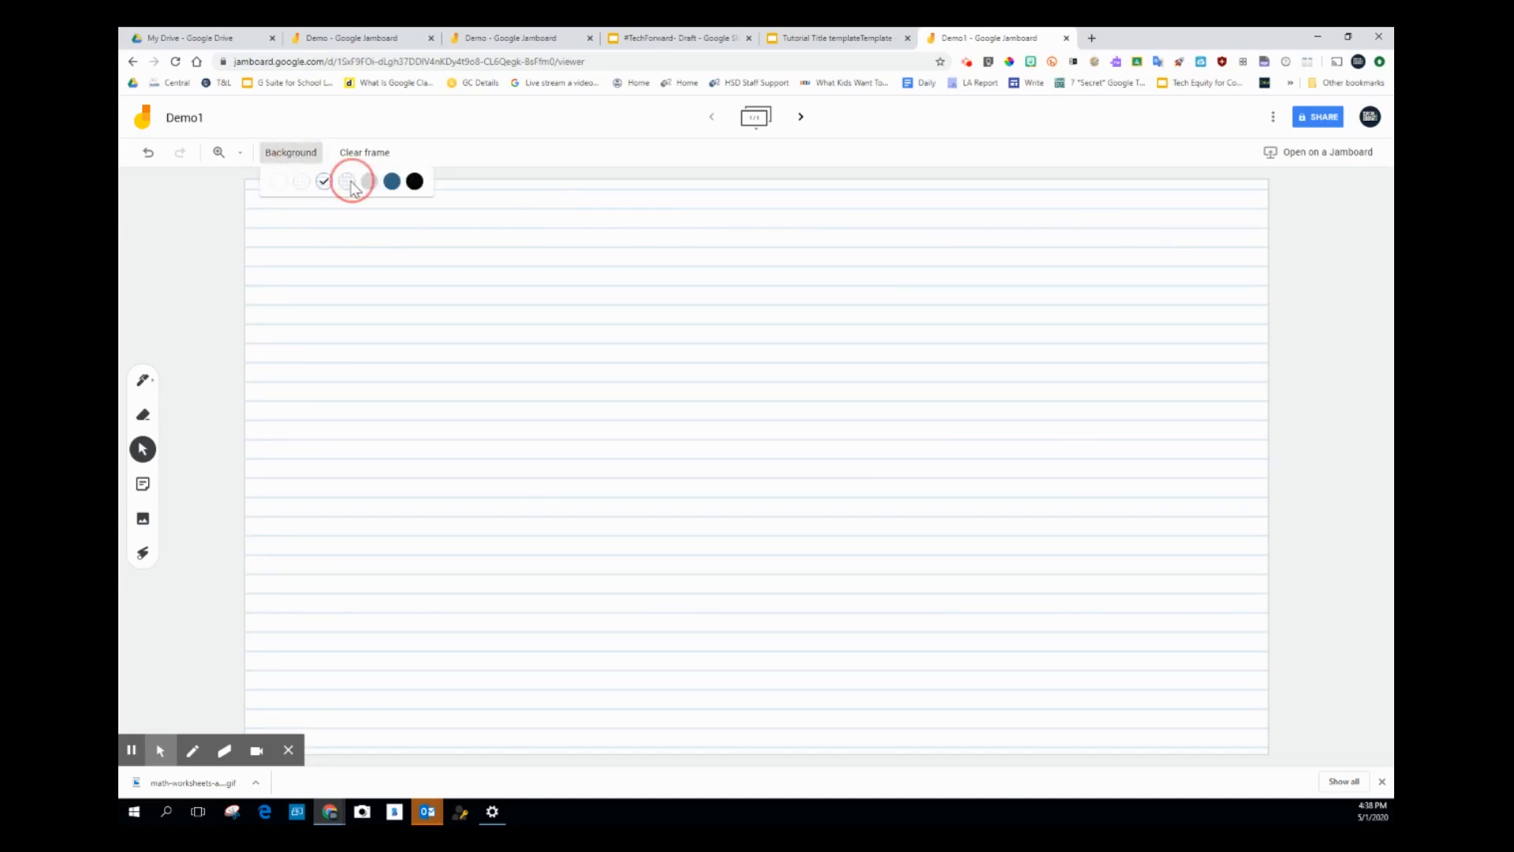
left_click(291, 155)
left_click(281, 184)
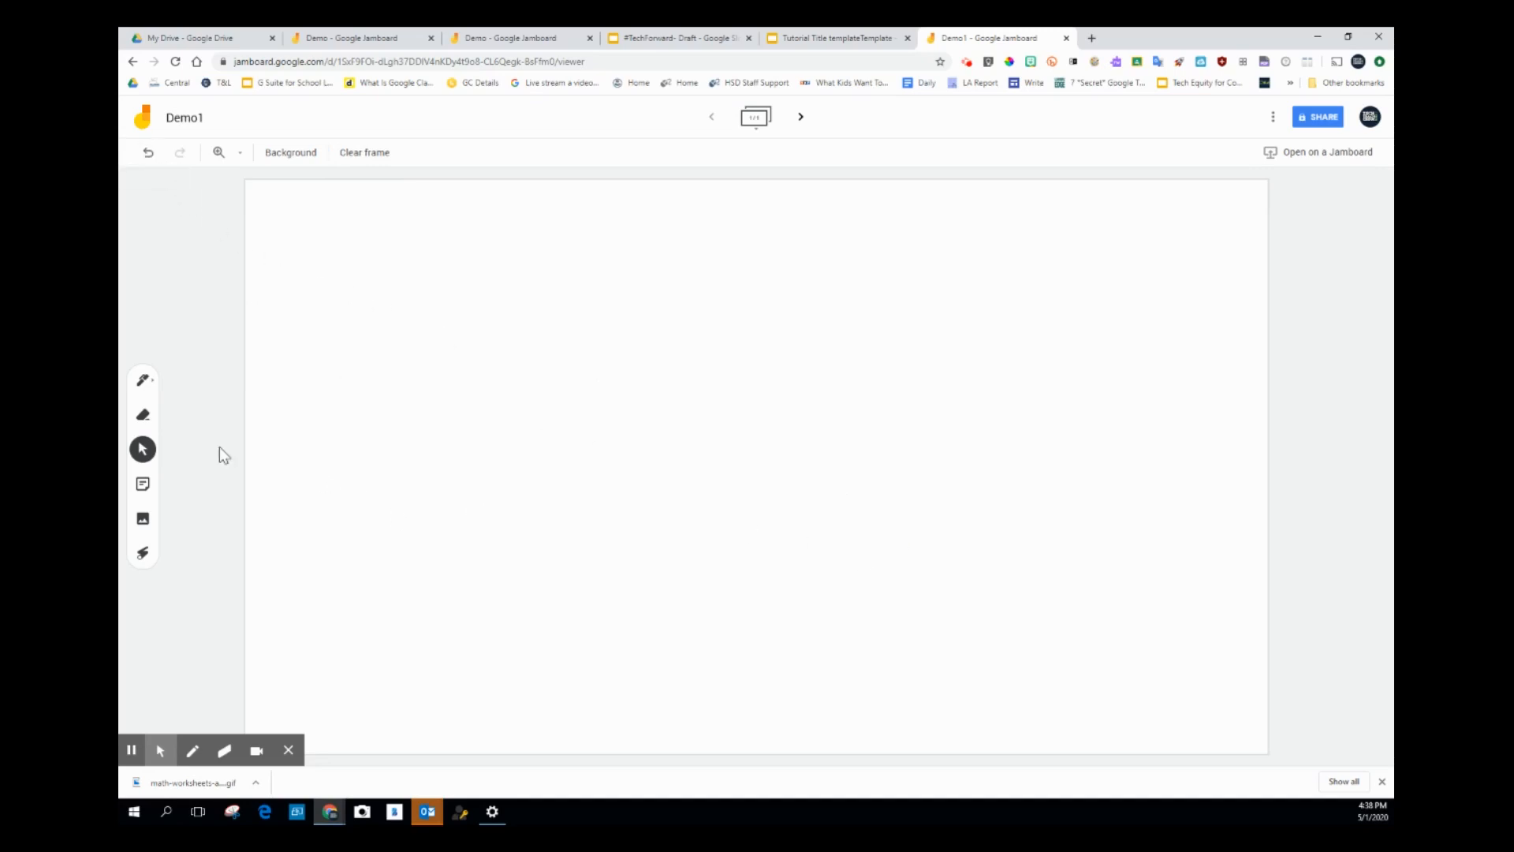
Step: Handwrite the number 123 in black with the pen in the upper-left part of the frame
left_click(145, 382)
left_click(144, 382)
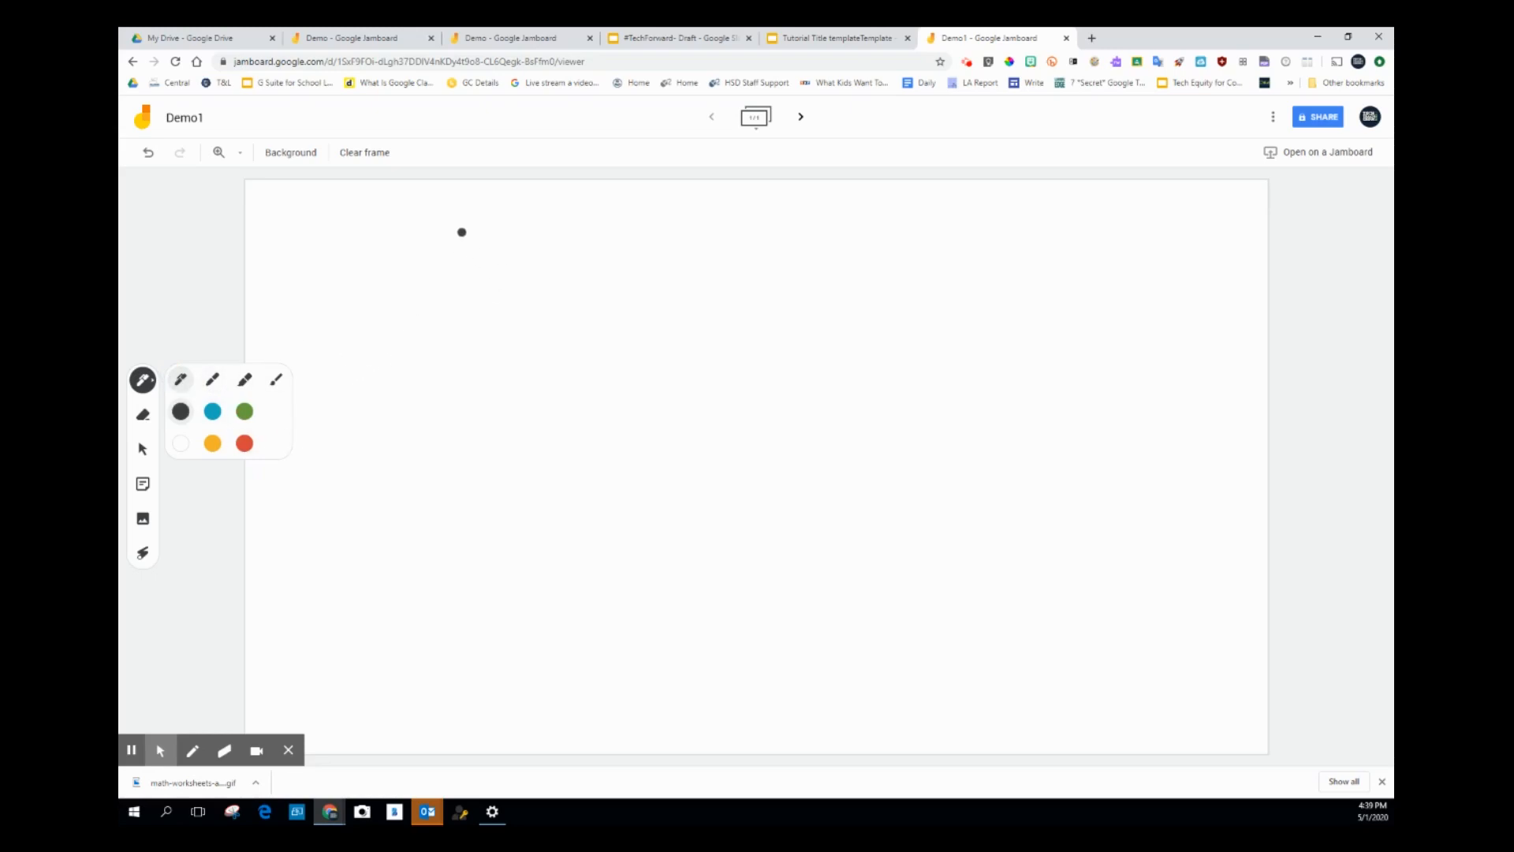
mouse_move(463, 232)
left_mouse_down()
mouse_move(467, 278)
mouse_move(555, 322)
left_mouse_up()
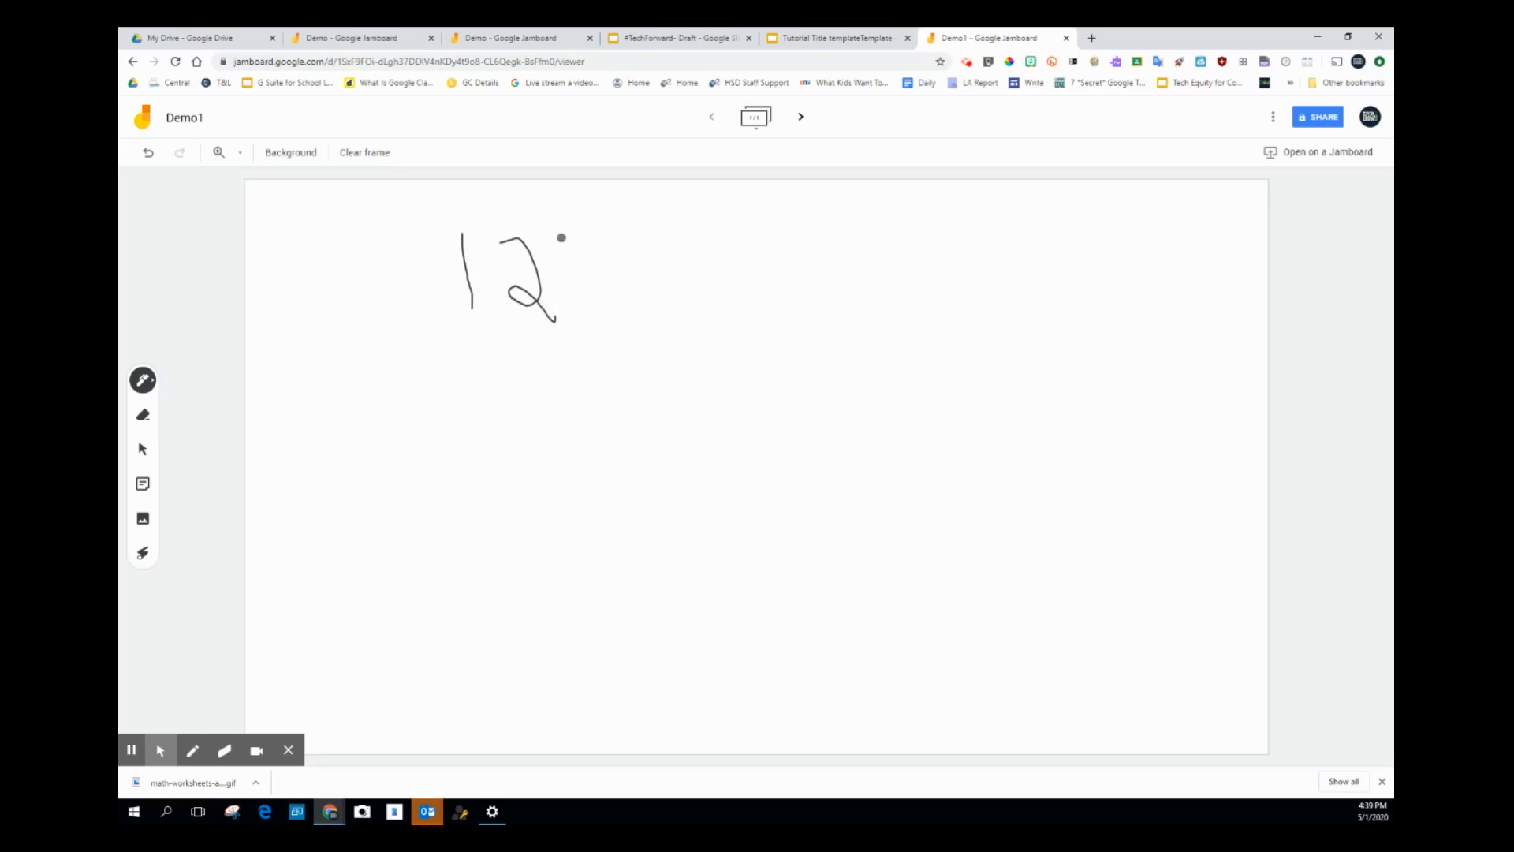
left_click_drag(576, 261, 581, 299)
Step: Erase the extra tail at the bottom of the handwritten 2 and return to the selection tool
left_click(143, 418)
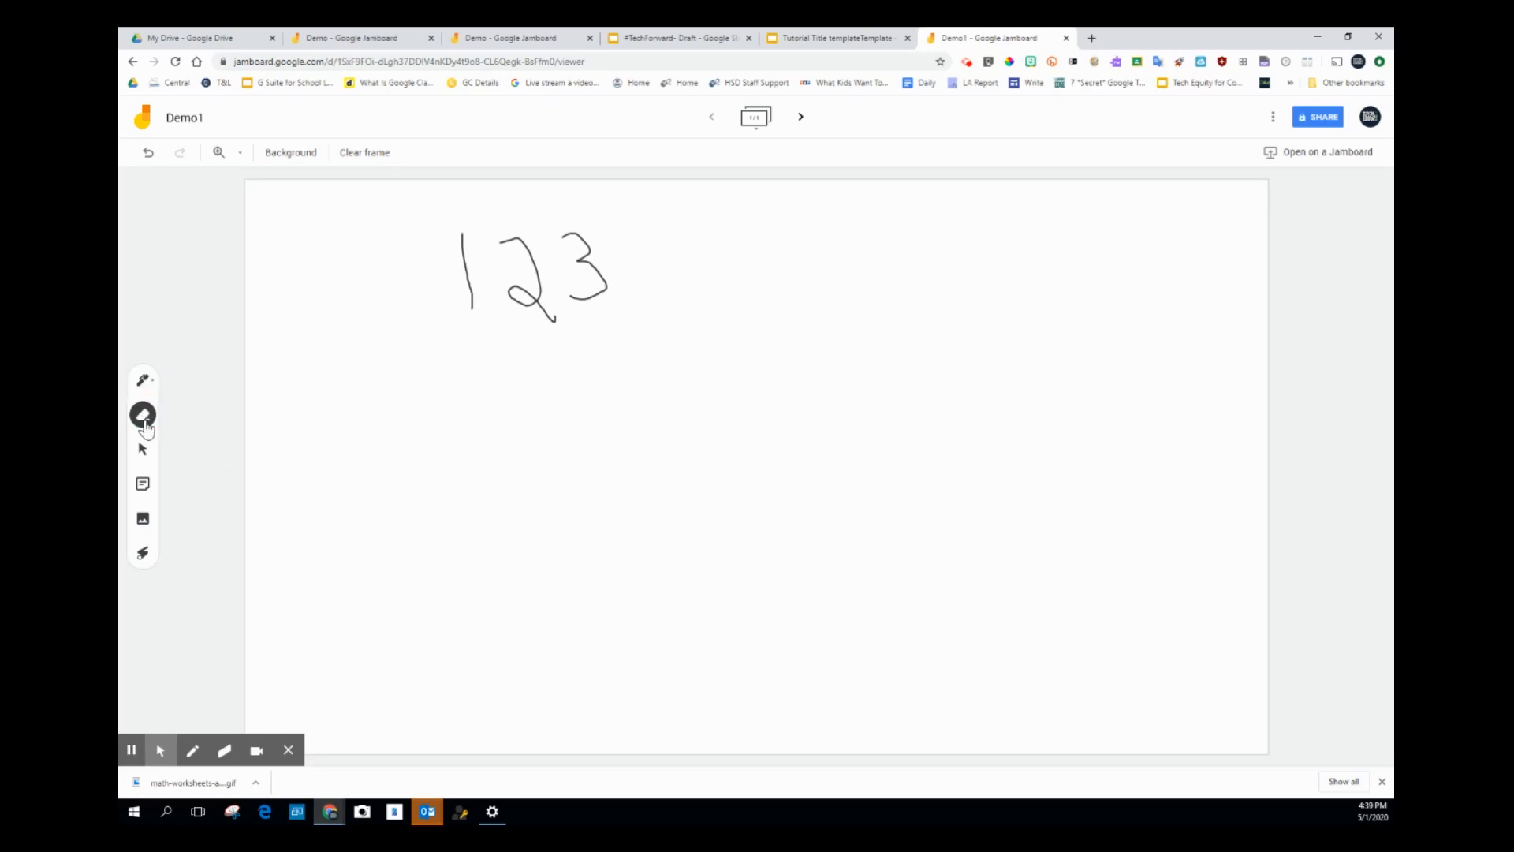
left_click_drag(565, 317, 536, 322)
left_click(142, 452)
Step: Add a pink sticky note reading "Test" and dismiss the editor for a second note
left_click(143, 484)
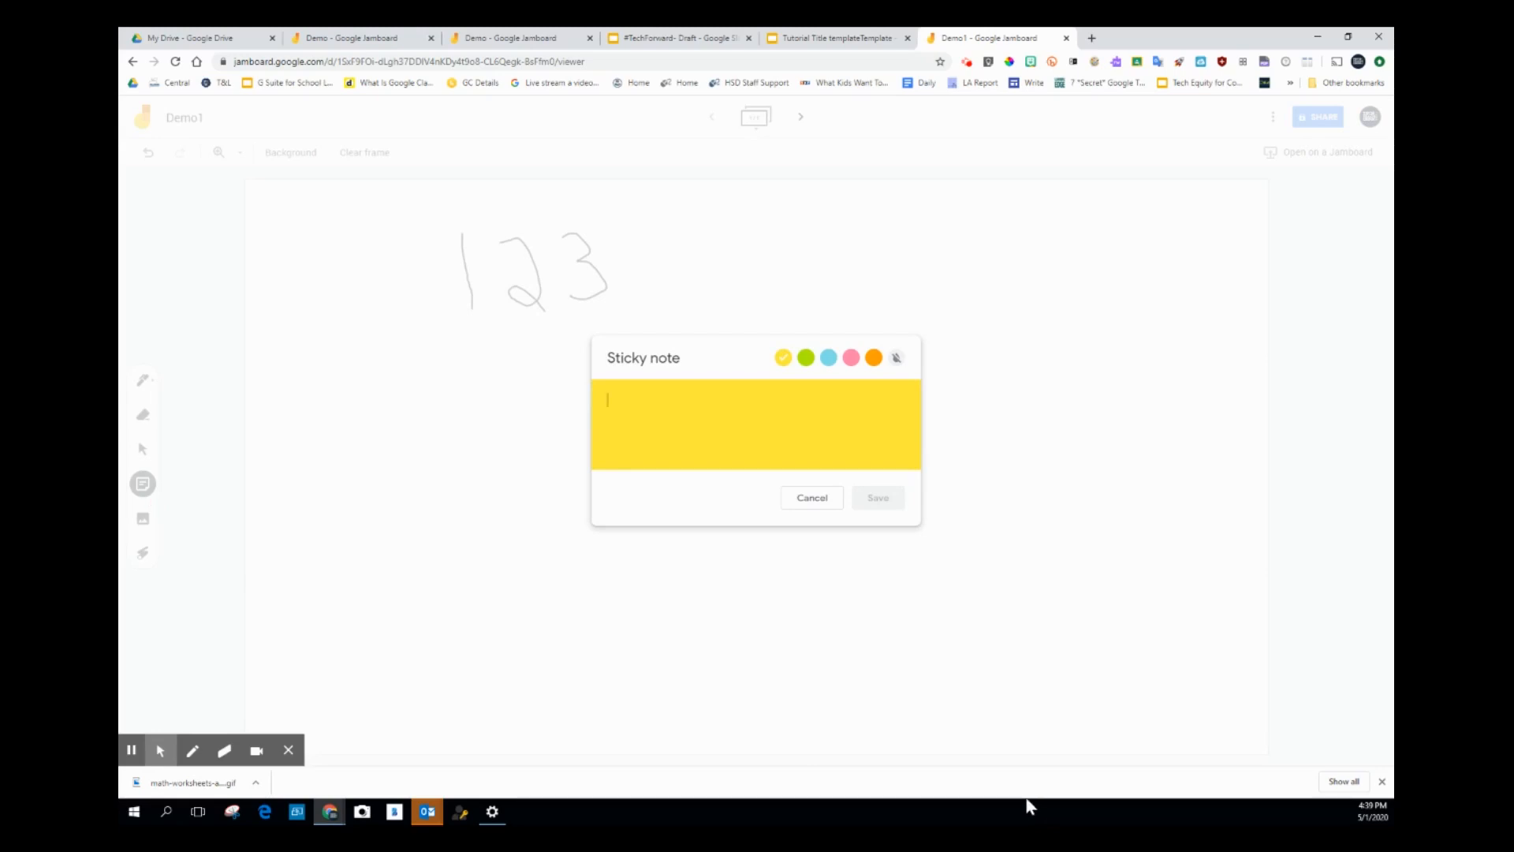
type("Test")
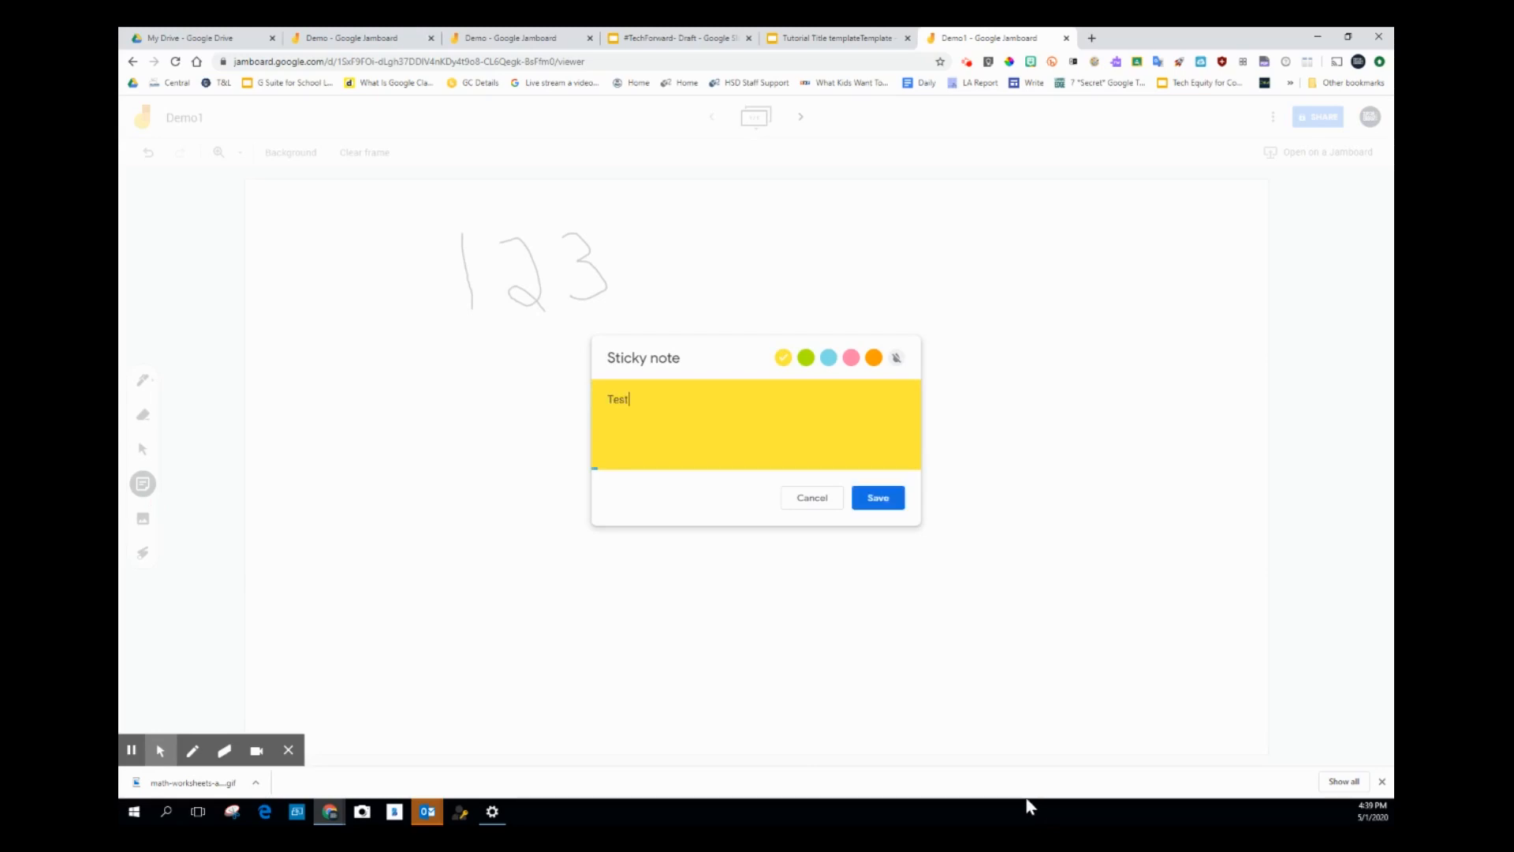
left_click(850, 361)
left_click(880, 499)
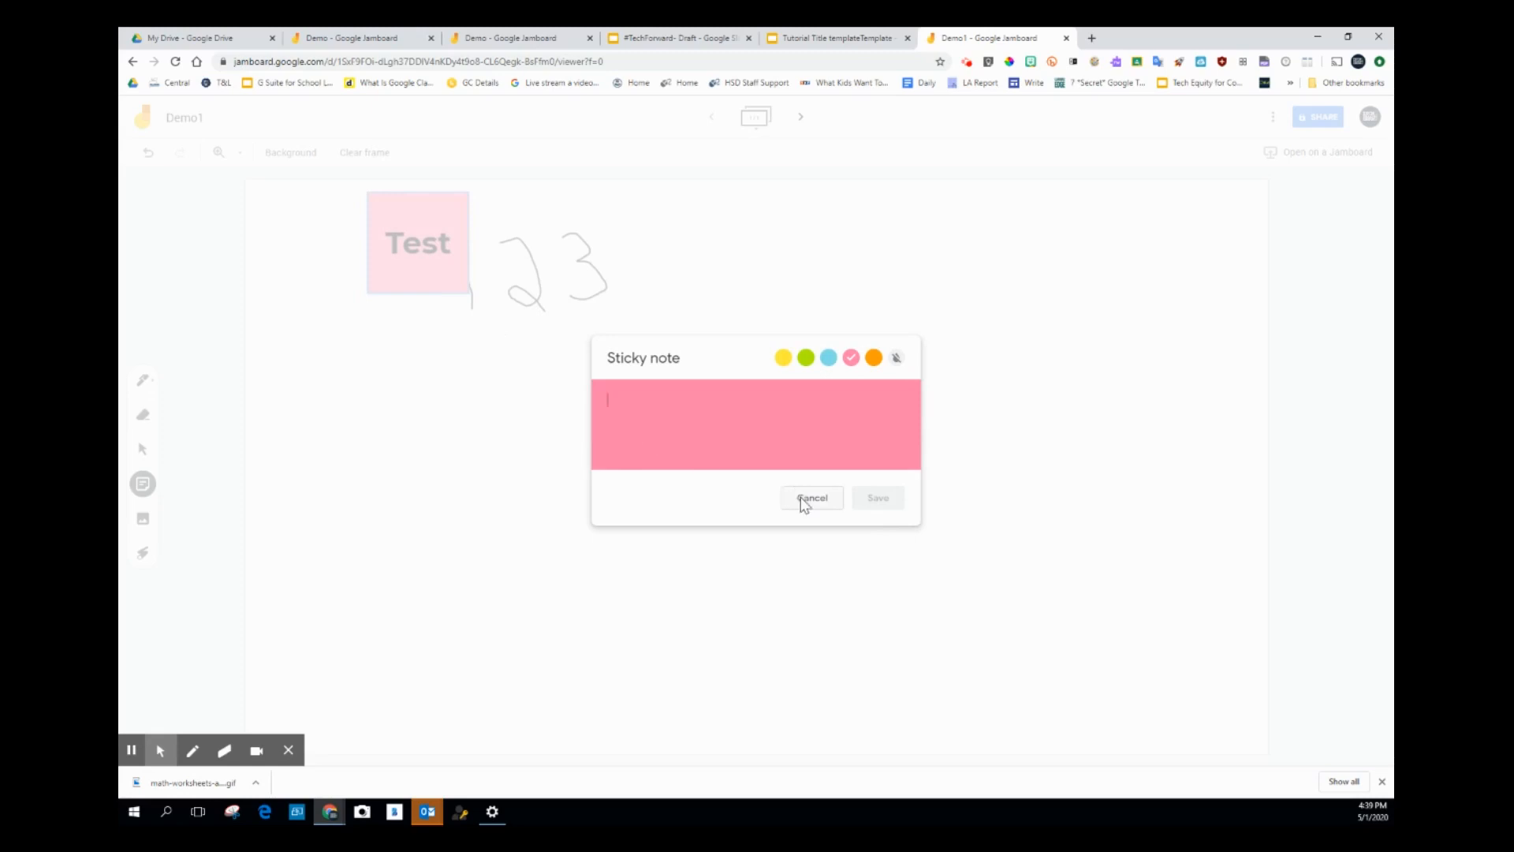
left_click(466, 399)
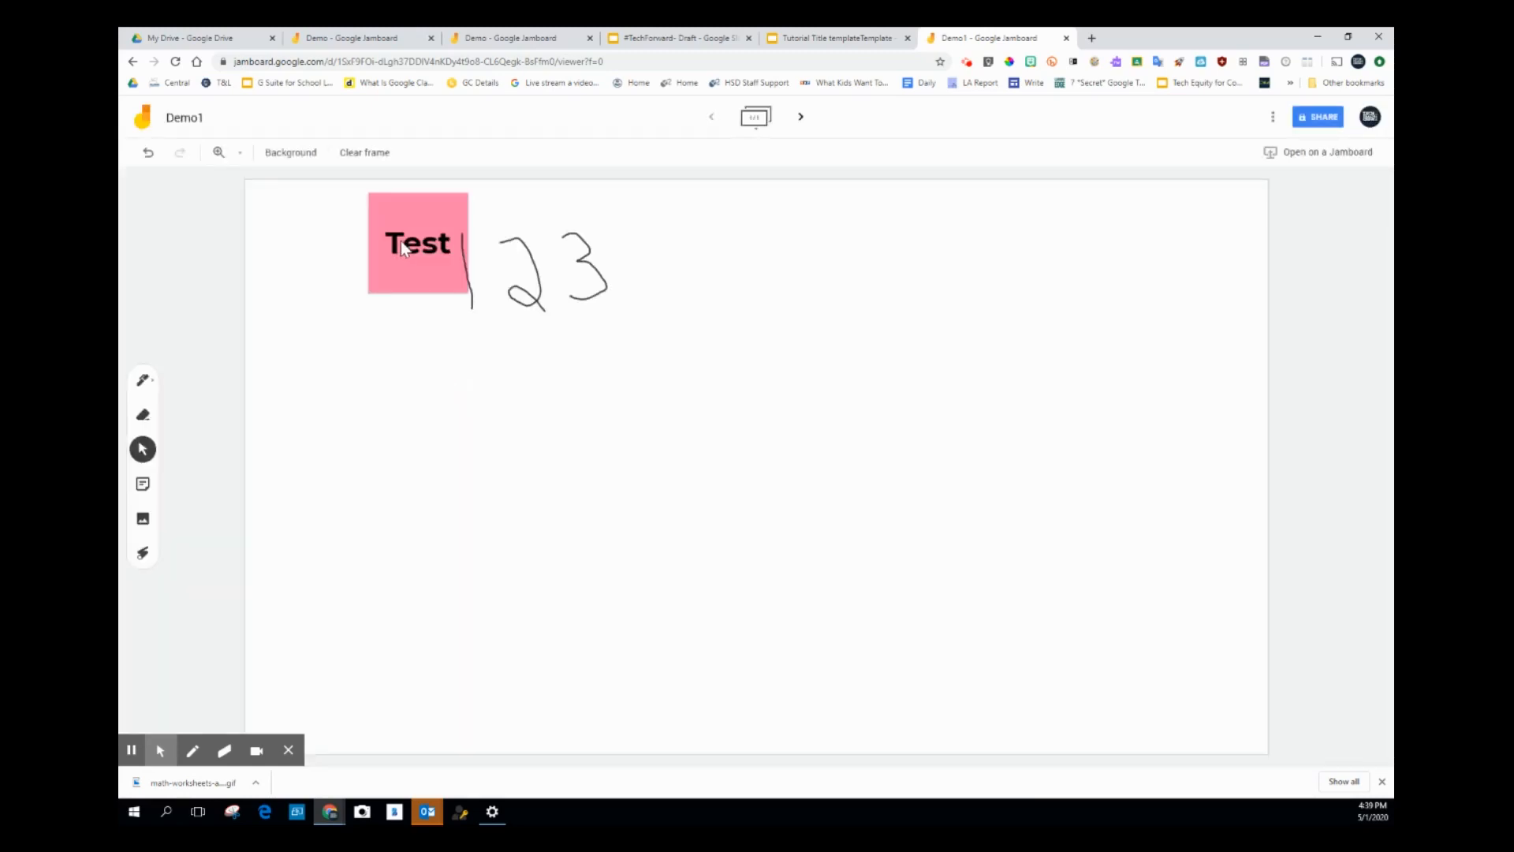
Step: Enlarge the Test note, move it to the upper-right area of the frame and tilt it slightly counterclockwise
left_click_drag(400, 240, 926, 541)
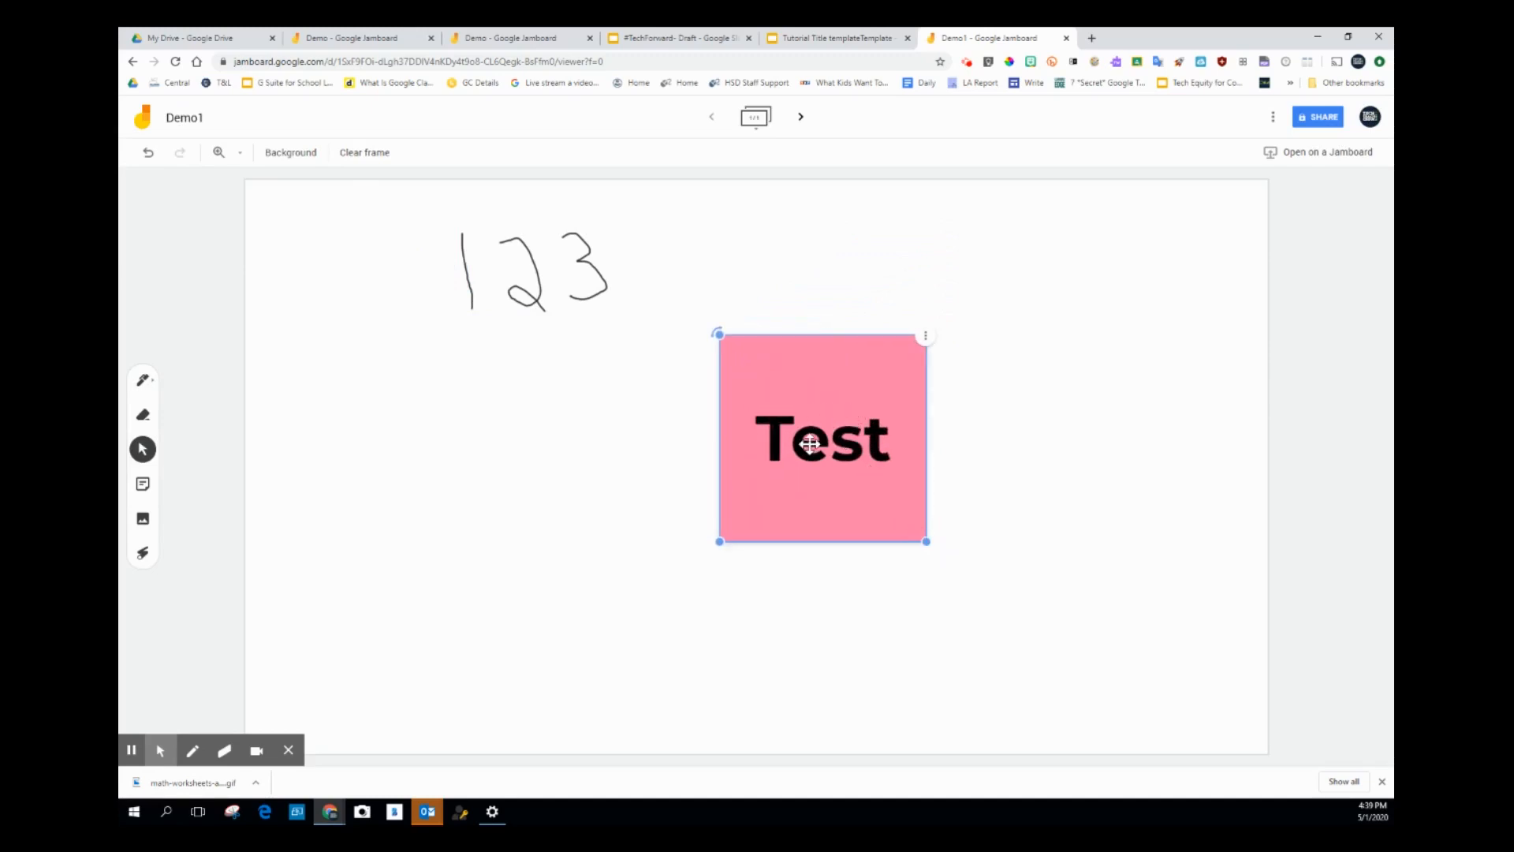
left_click_drag(839, 453, 804, 440)
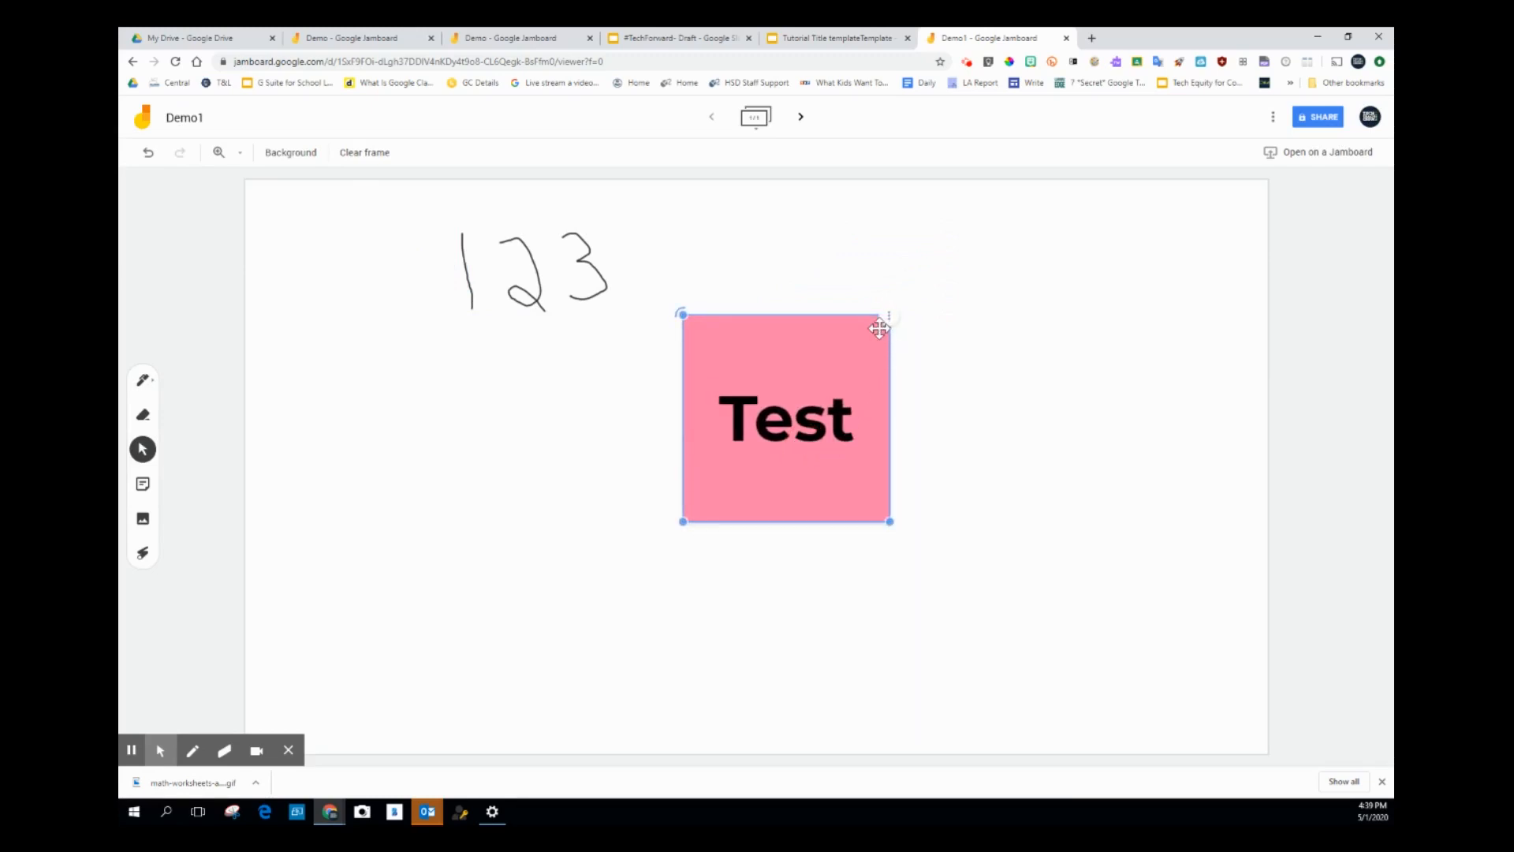
left_click_drag(683, 315, 645, 347)
left_click(785, 405)
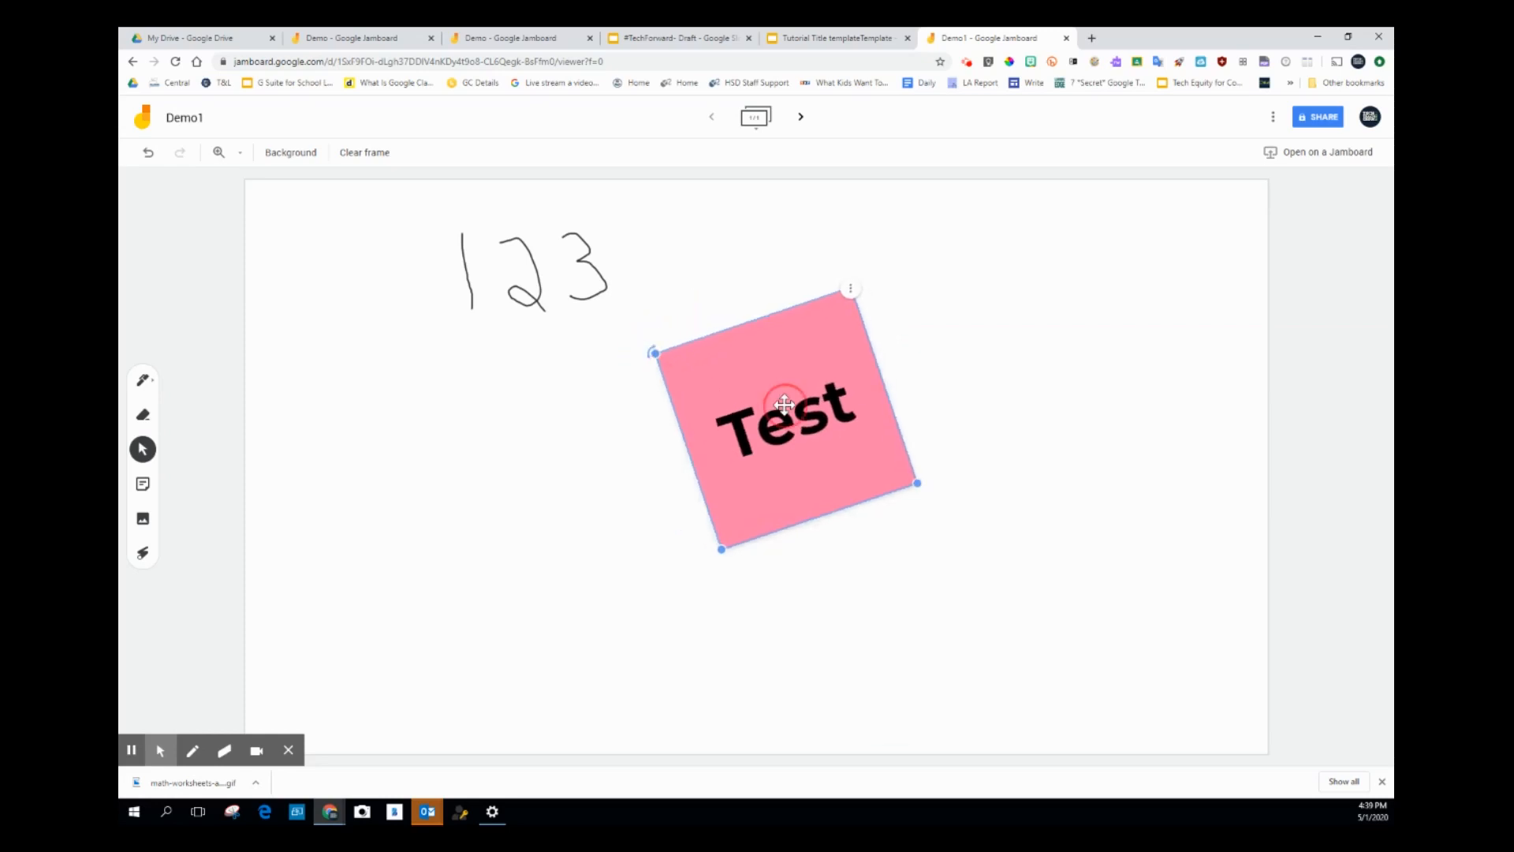
left_click_drag(785, 405, 1006, 323)
left_click_drag(1034, 409, 1037, 377)
left_click_drag(847, 270, 864, 247)
Step: Duplicate the Test note and place the copy to the left of the original
left_click(1066, 228)
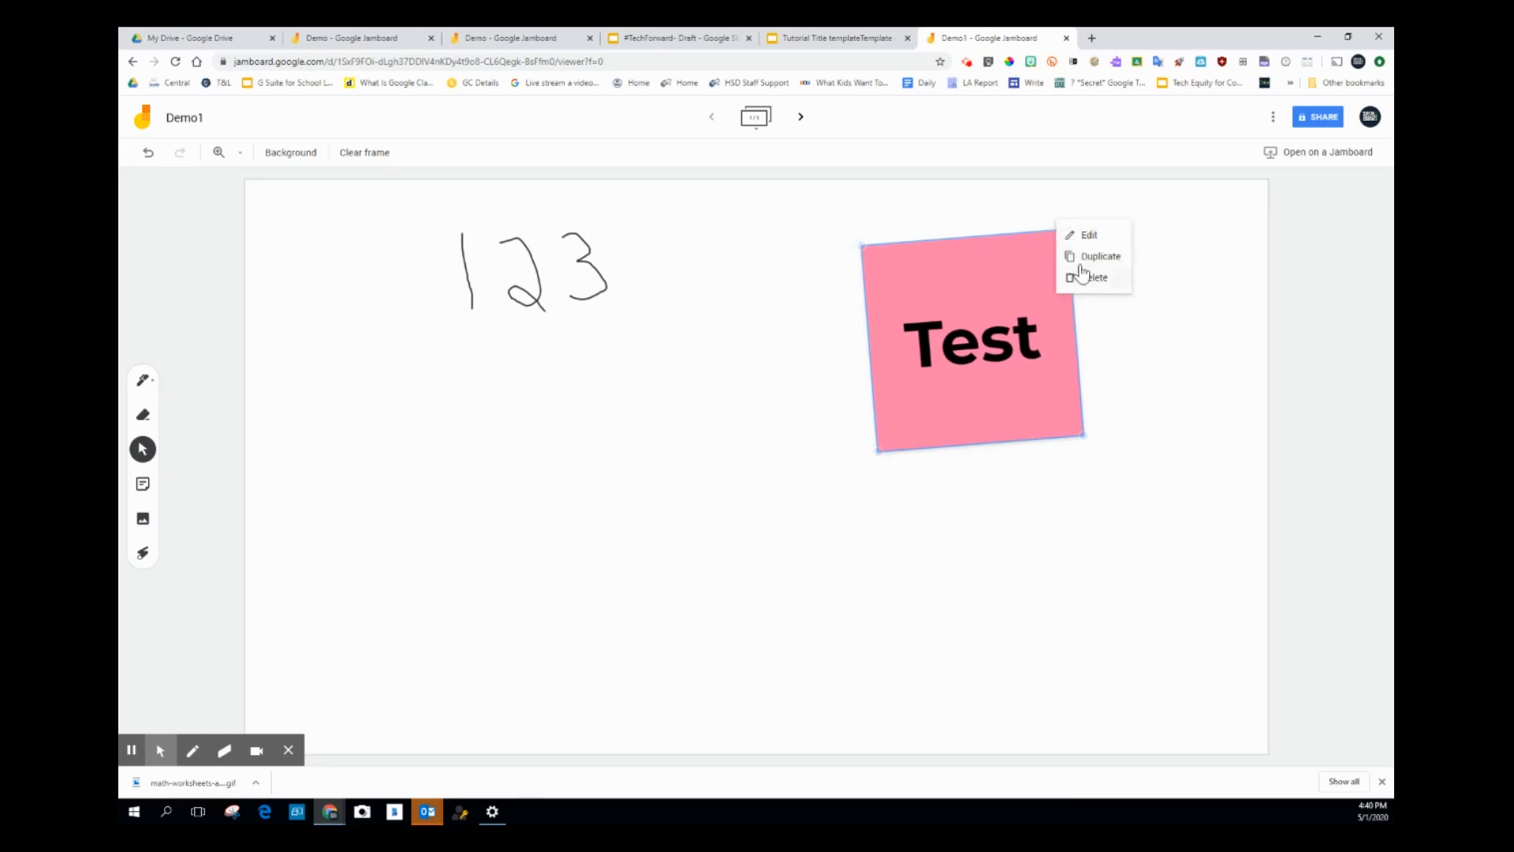
left_click(1082, 260)
left_click_drag(1025, 314, 693, 322)
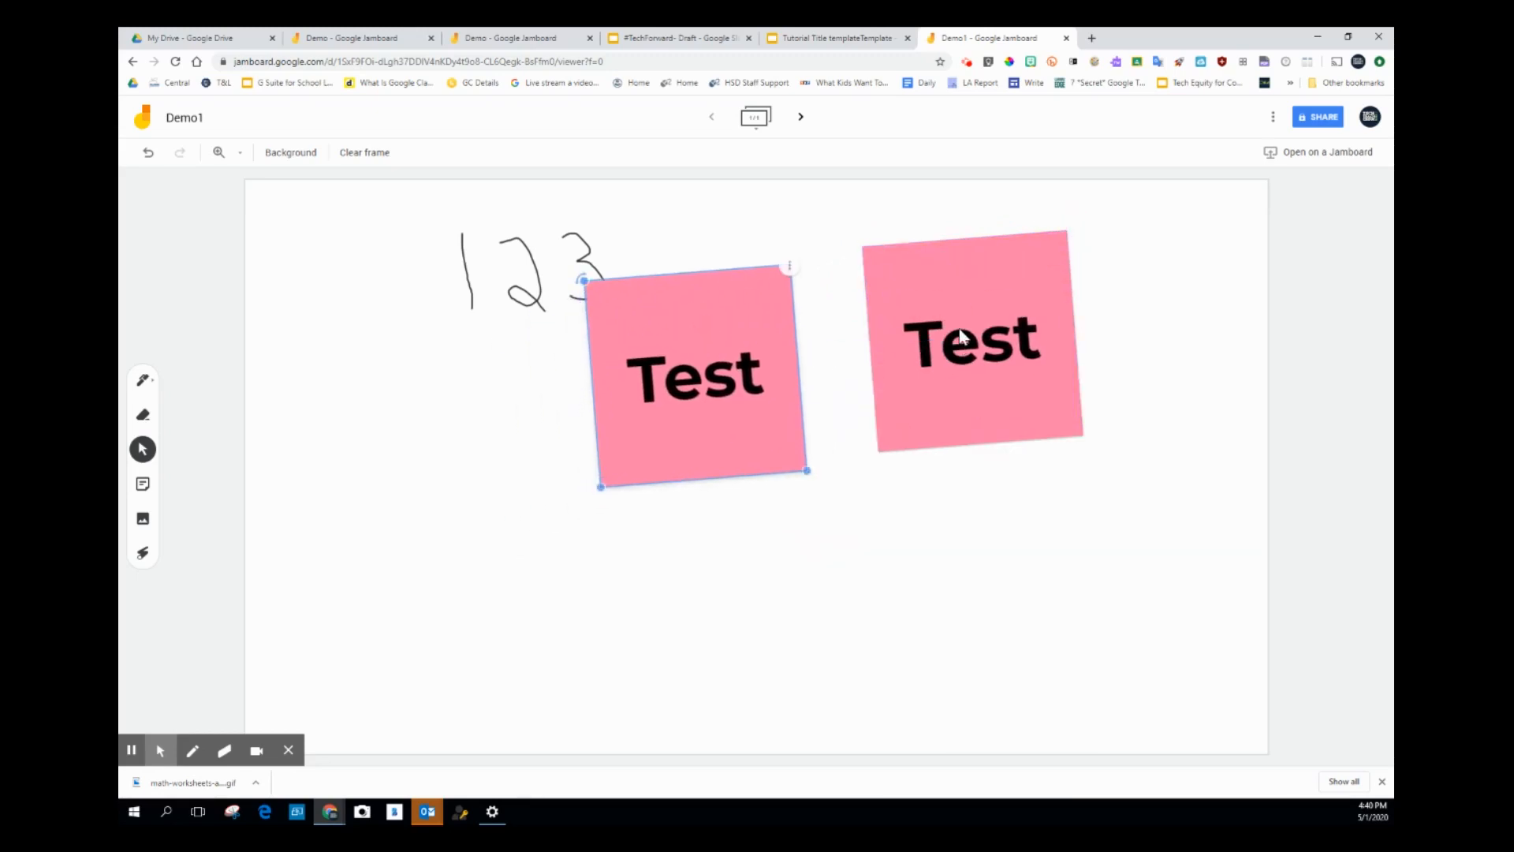
Step: Delete the original Test note on the right side of the frame
left_click(1033, 306)
left_click(1068, 232)
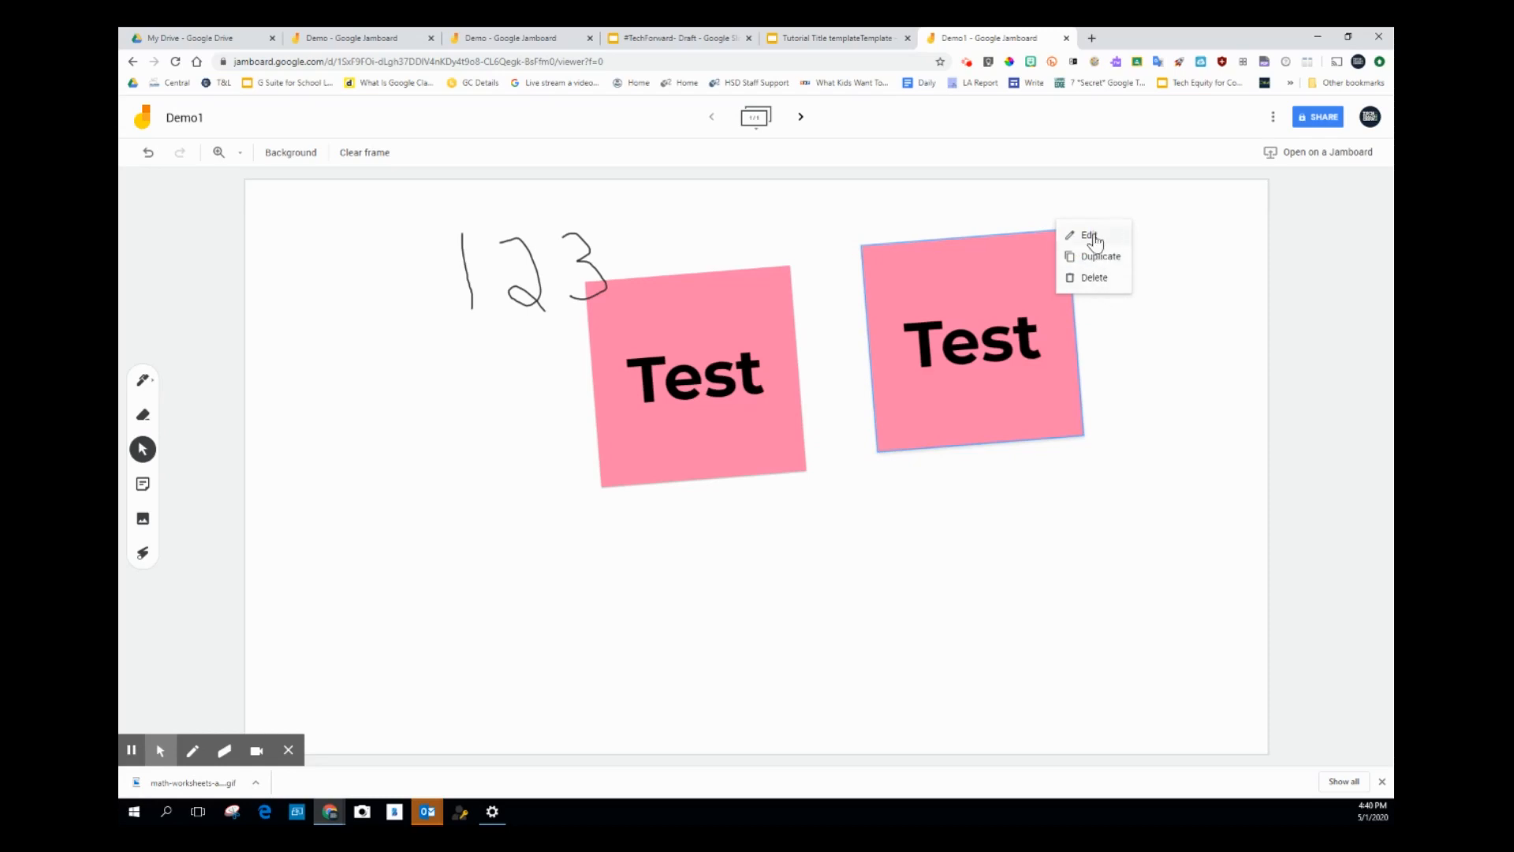
left_click(1095, 277)
Step: Move the remaining Test note to the frame's upper-right area and shrink it
left_click_drag(718, 345, 1133, 298)
left_click_drag(1232, 425, 1173, 372)
left_click_drag(1107, 331, 1053, 316)
left_click(799, 475)
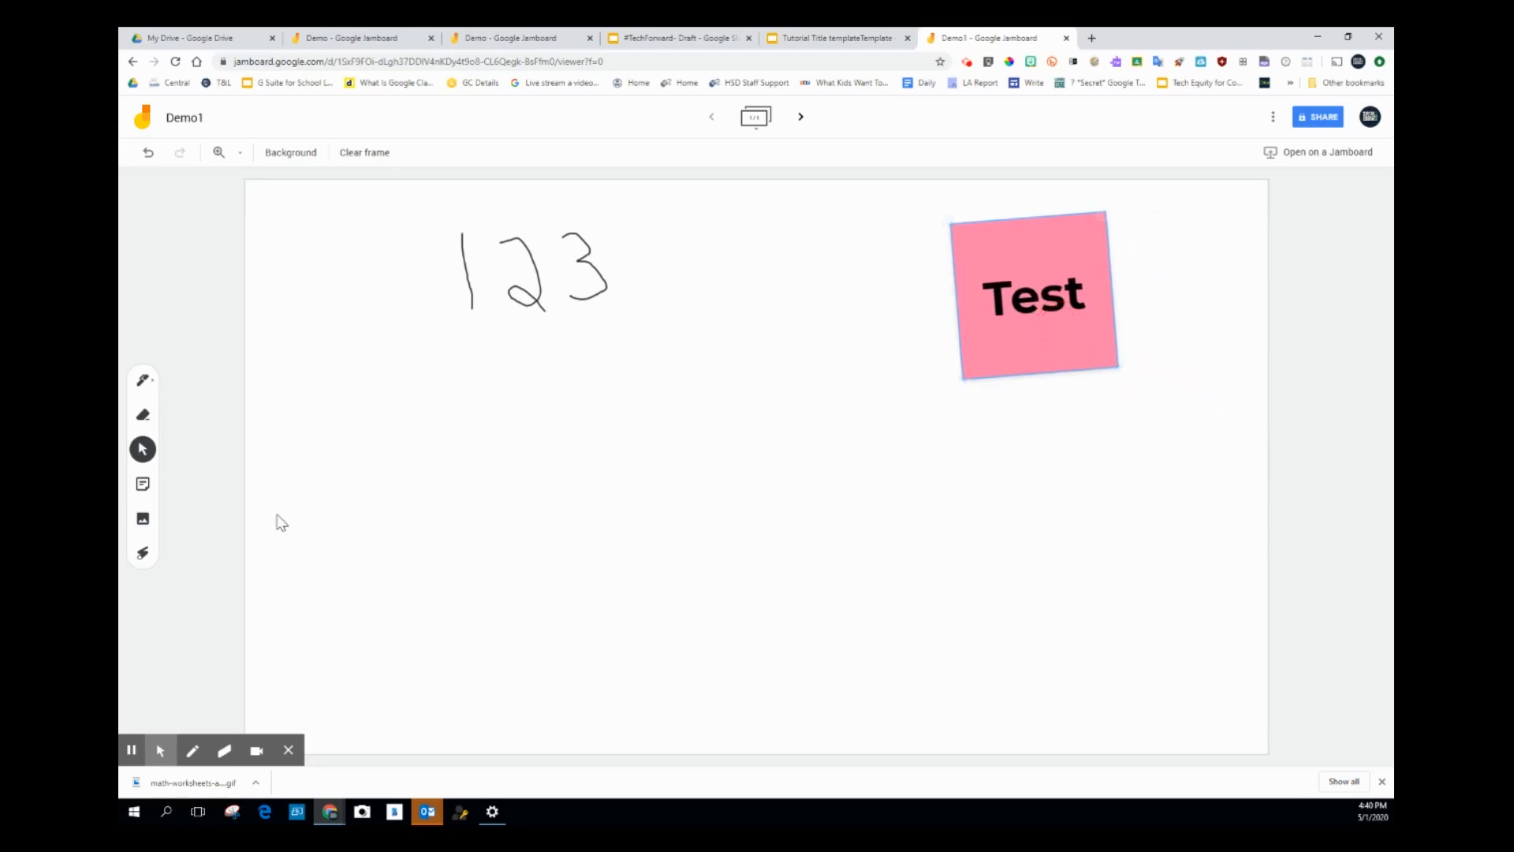
Step: Search Google images for "grasshopper" and insert the picture of a green grasshopper on a white background
left_click(147, 522)
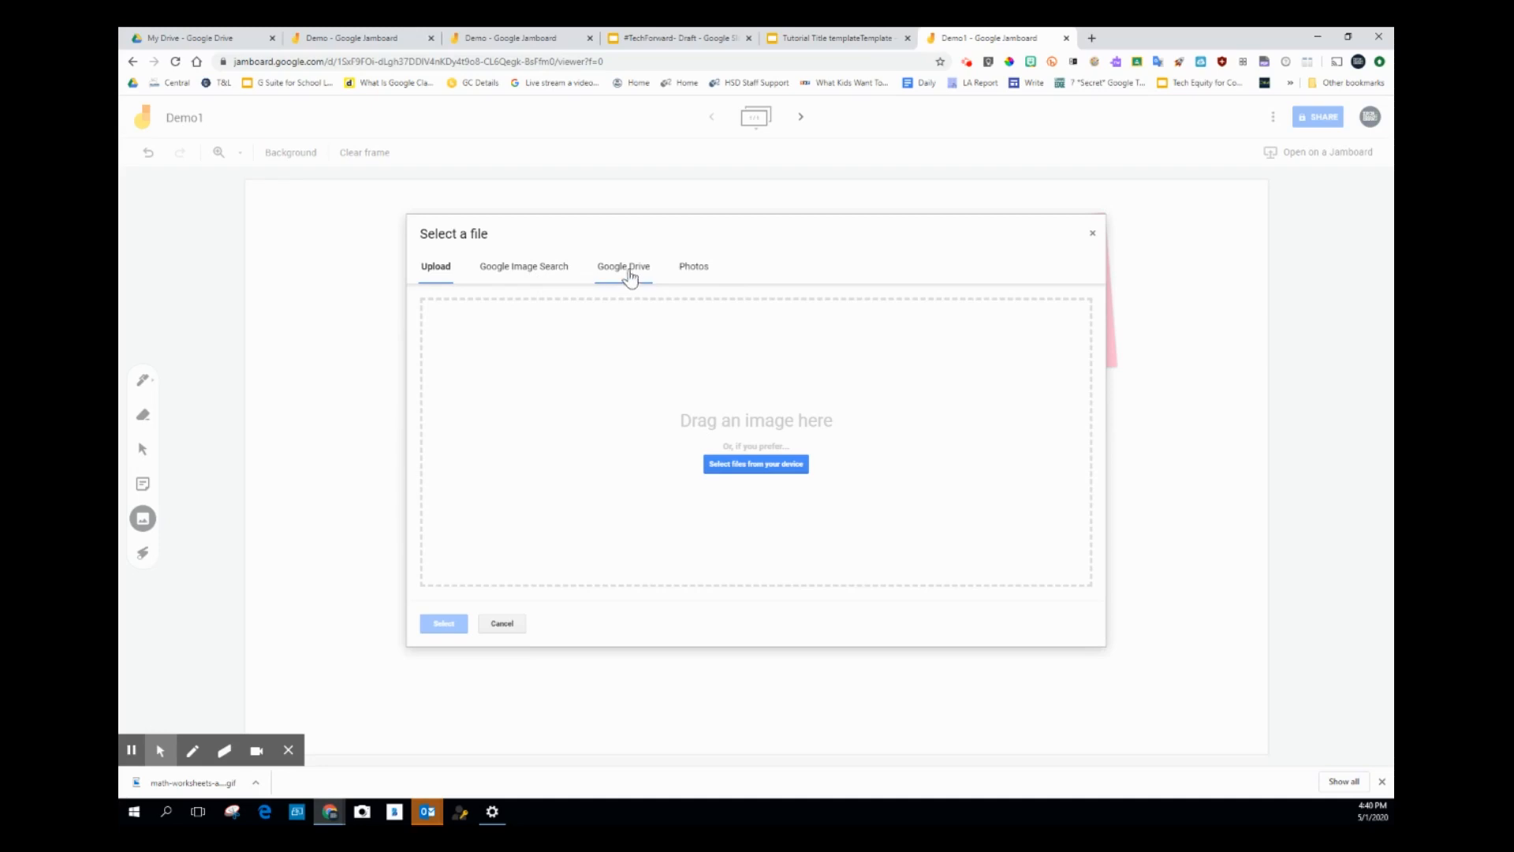
left_click(500, 266)
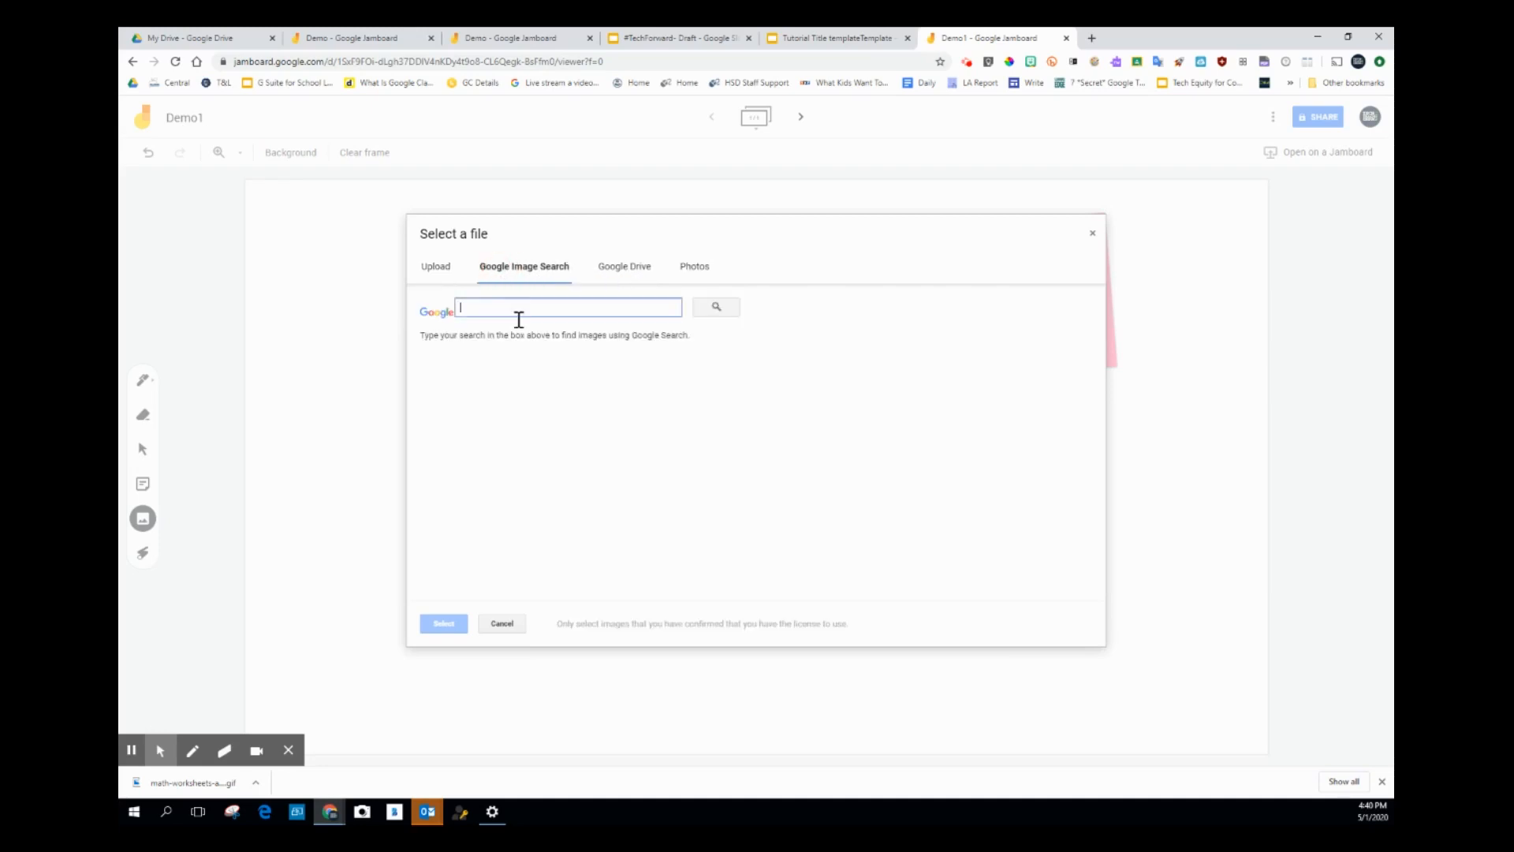
left_click(541, 307)
type("grass")
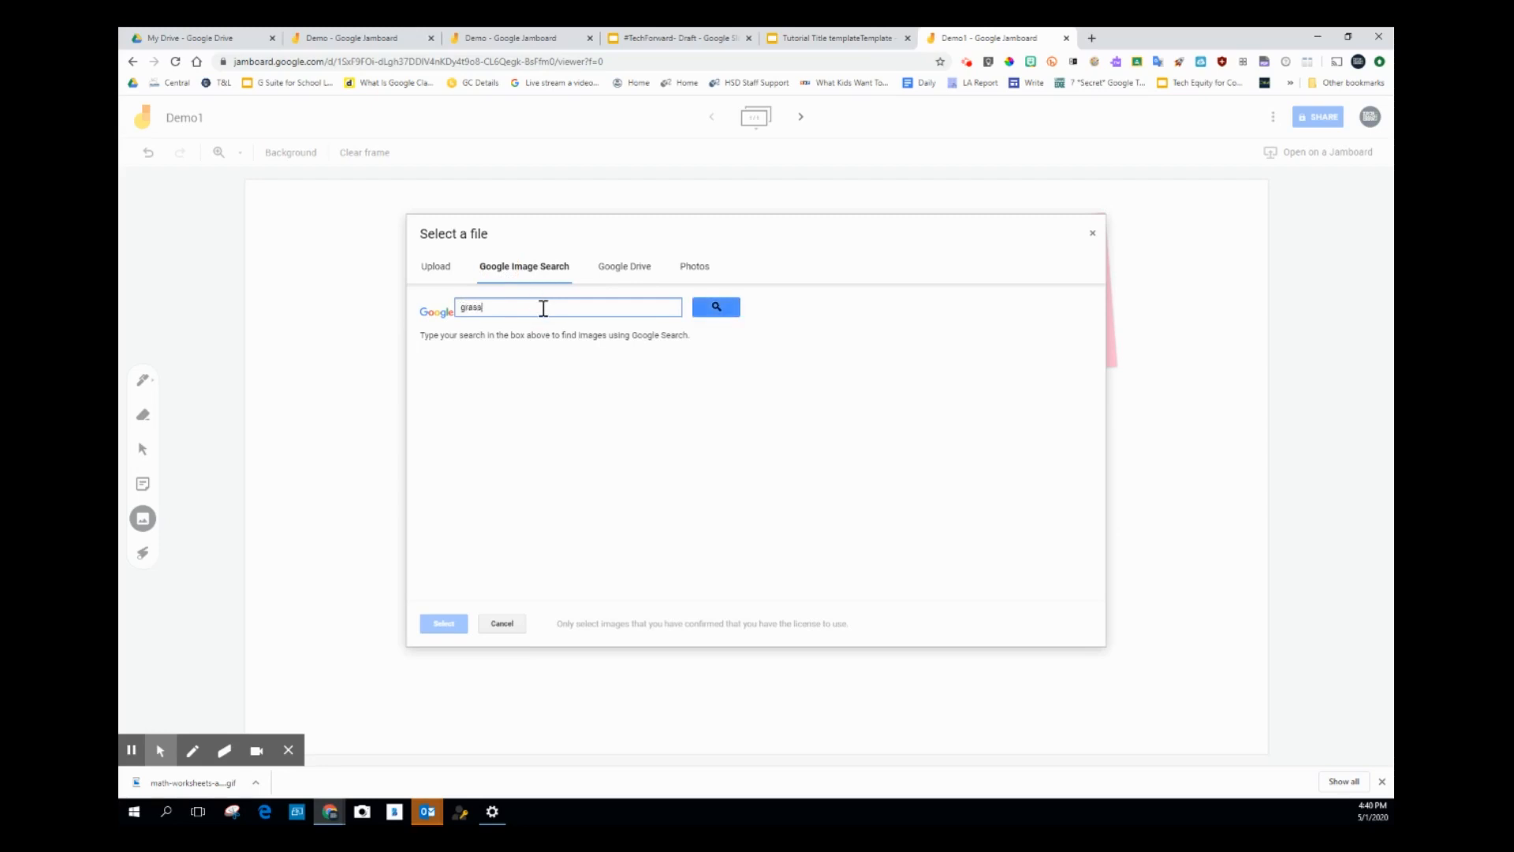
type("hopper")
key("Return")
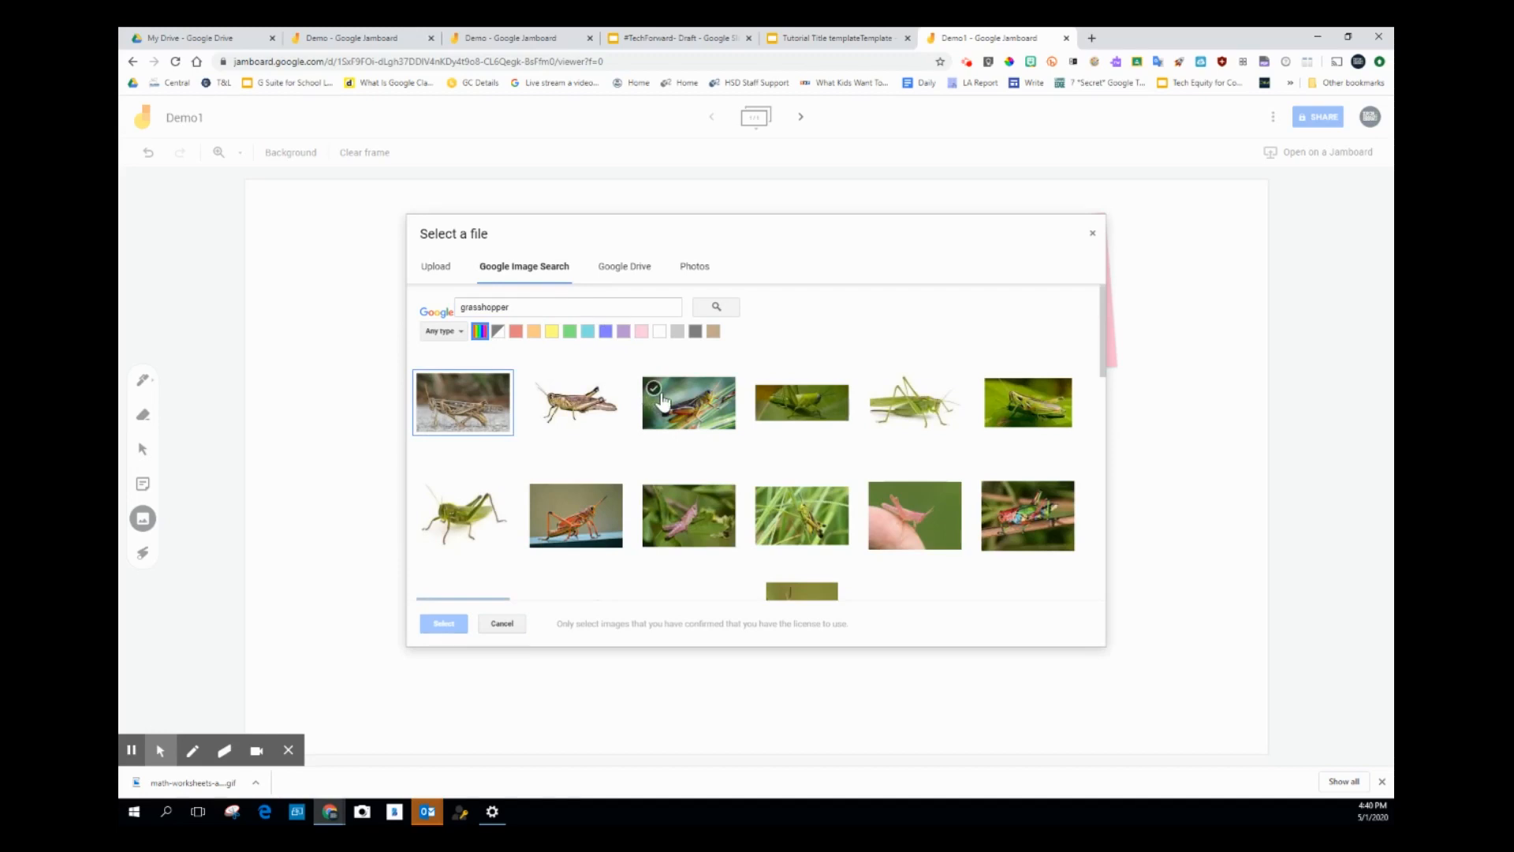
double_click(899, 407)
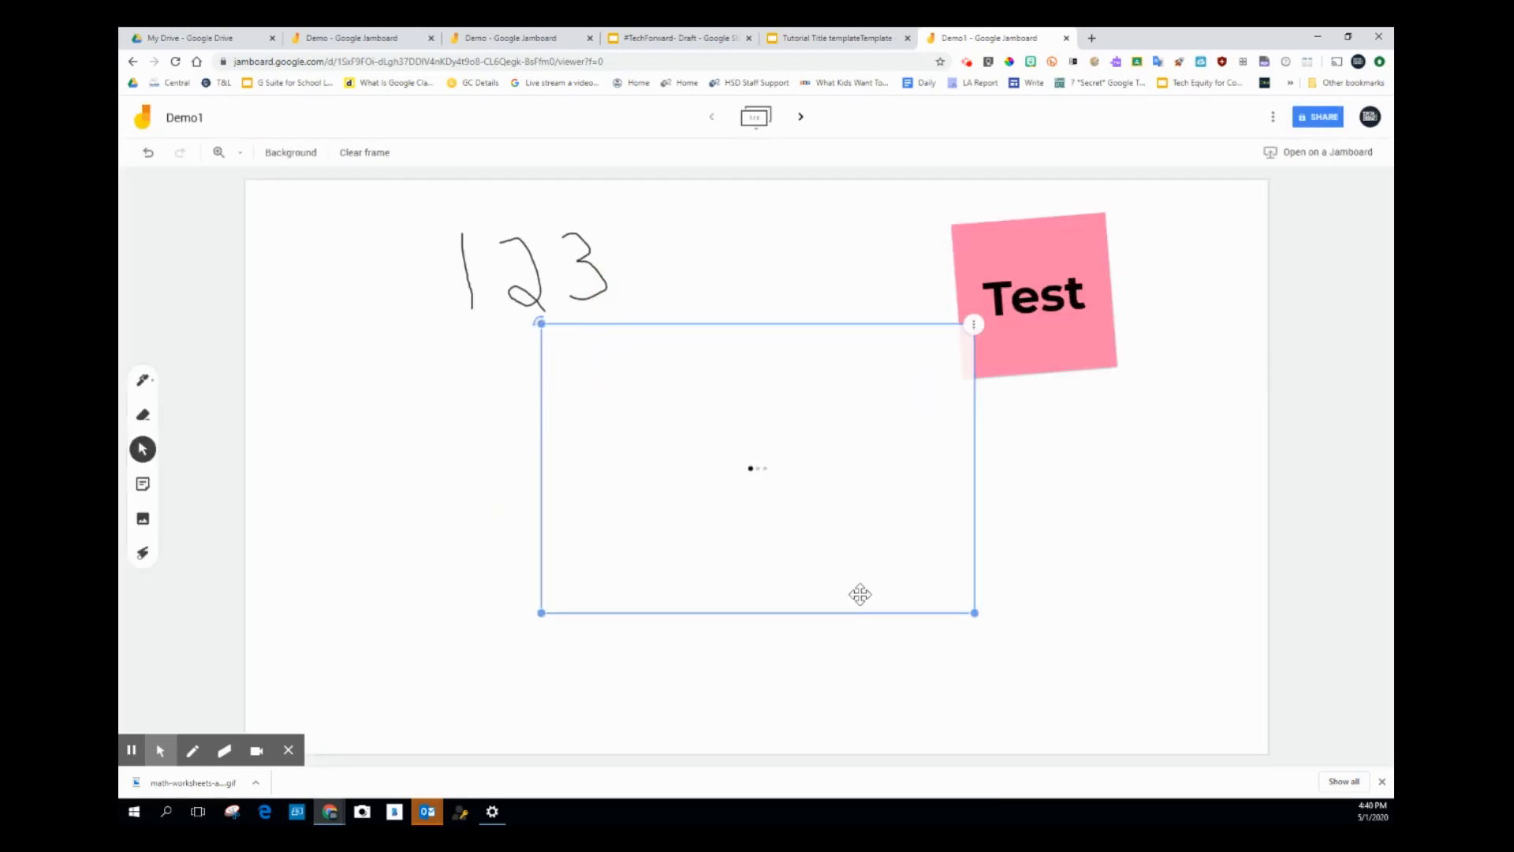
Step: Shrink the grasshopper image below the handwritten 123 and duplicate it, placing the copy directly to its right
left_click_drag(812, 486, 529, 616)
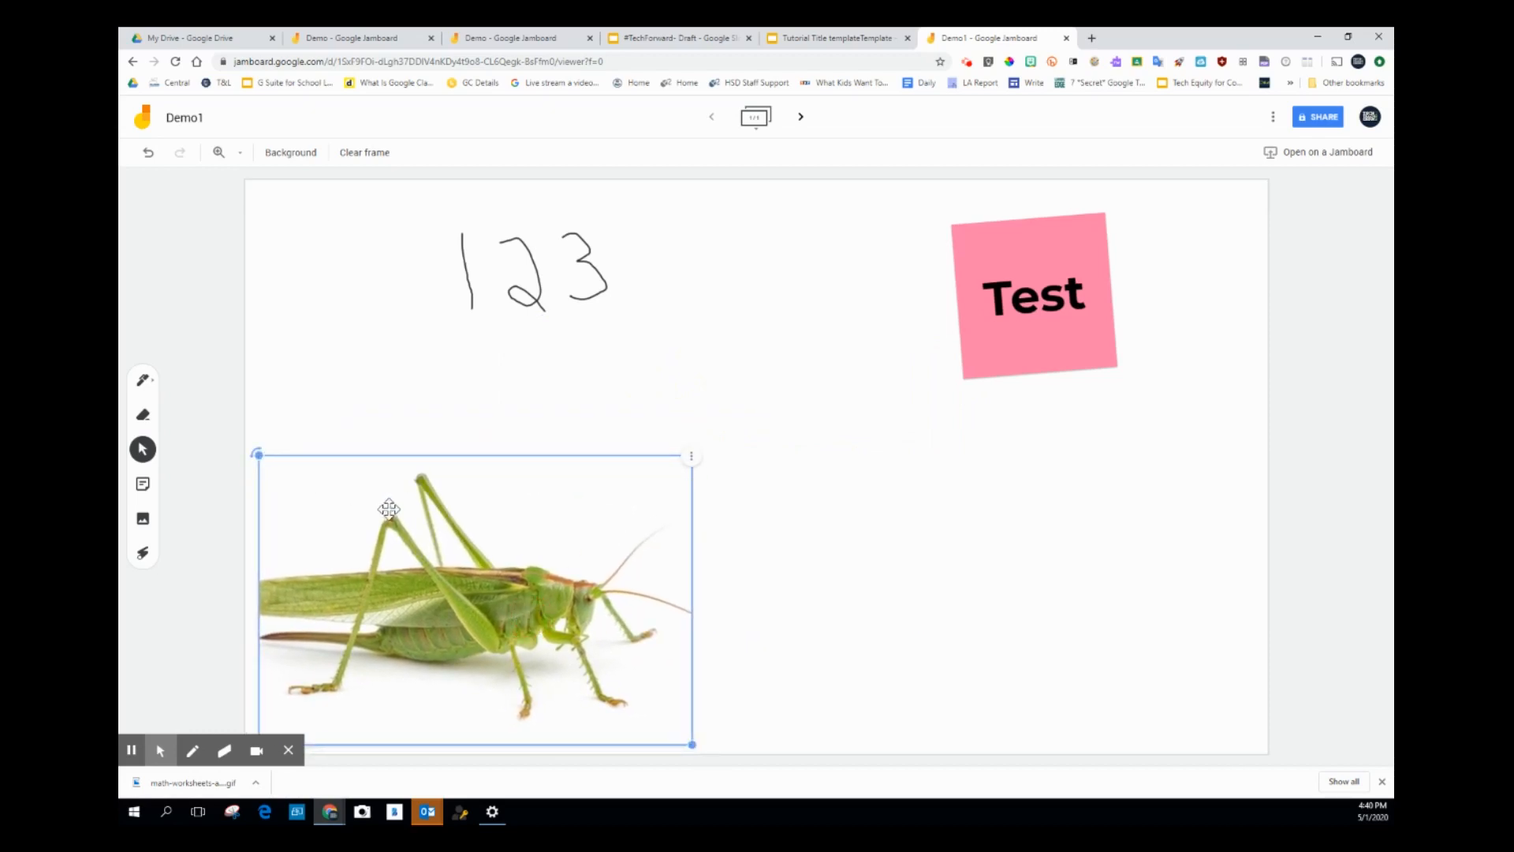
left_click_drag(384, 503, 512, 456)
left_click_drag(820, 694, 834, 487)
right_click(636, 418)
left_click(661, 413)
left_click(728, 645)
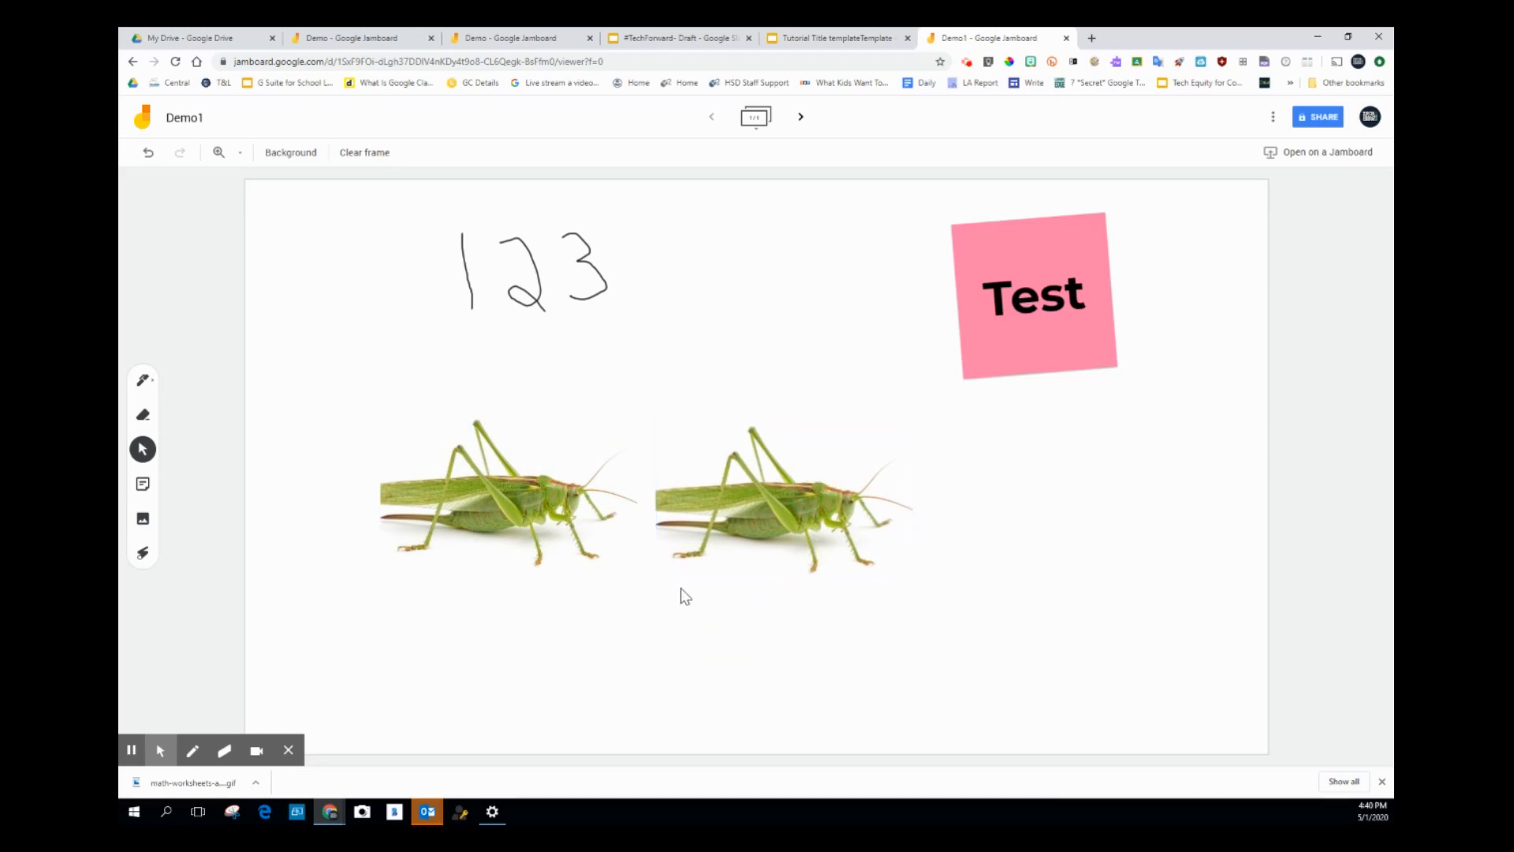
Step: Rotate the left grasshopper clockwise so its head points down to the right, and move it to the frame's lower-left corner
left_click(529, 542)
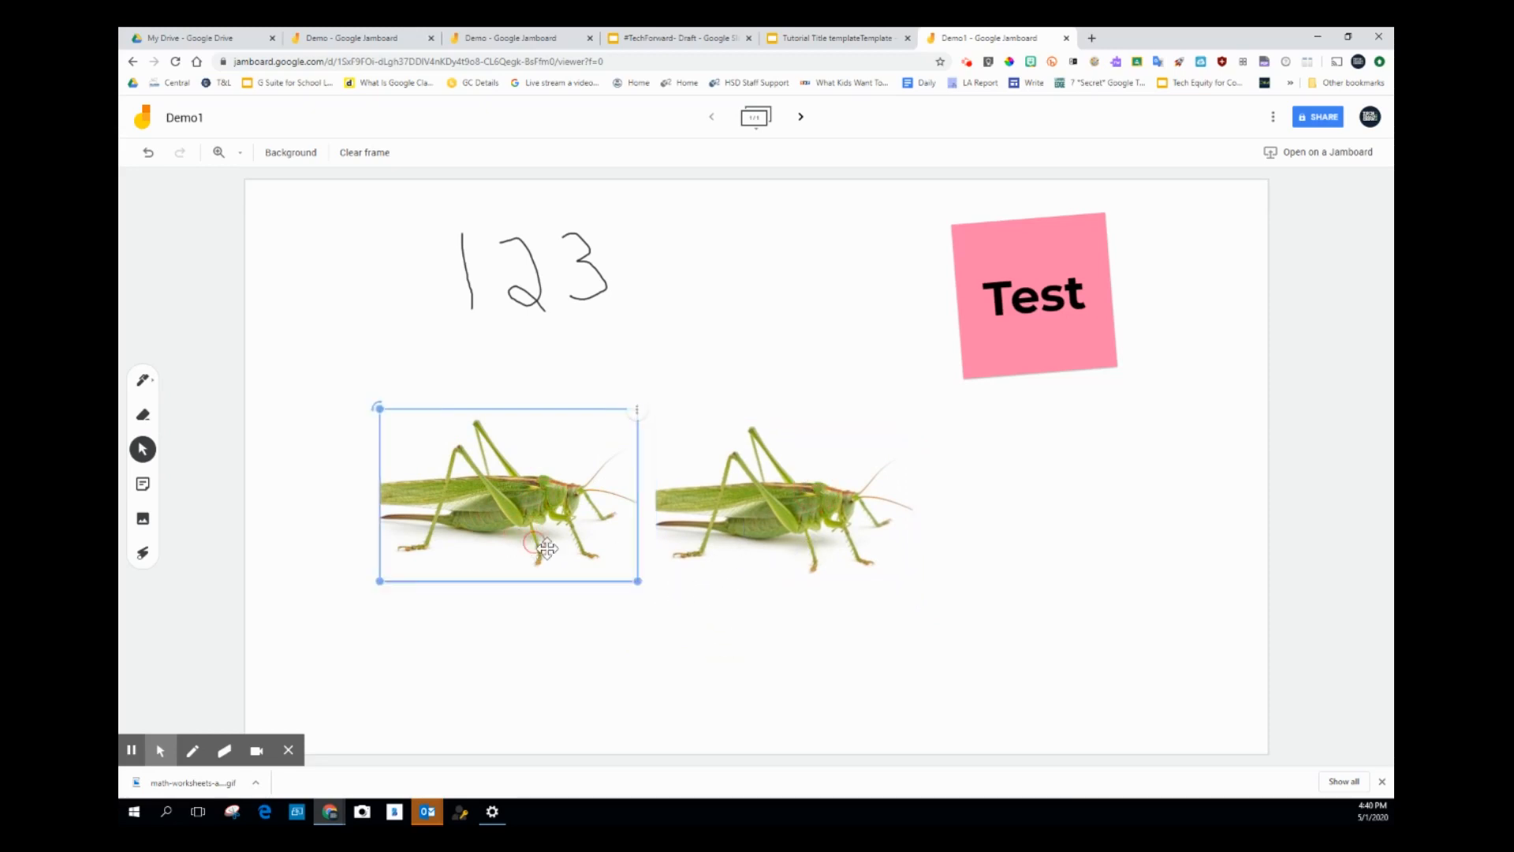
left_click_drag(383, 410, 494, 363)
left_click_drag(546, 498, 438, 615)
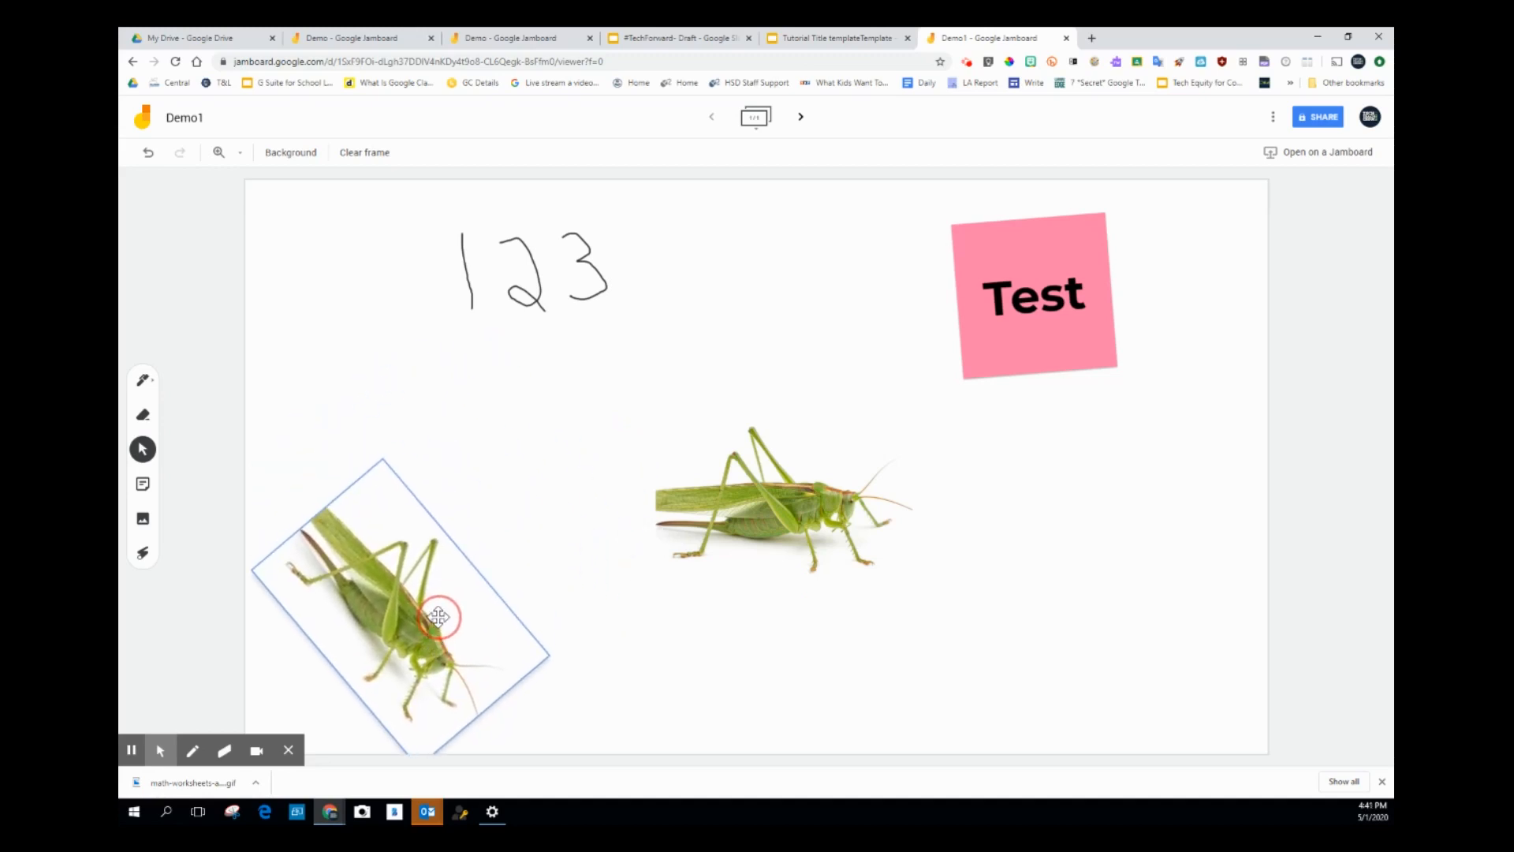
Step: Enlarge the right grasshopper to fill the lower-right area of the frame below the Test note, and deselect it
left_click(885, 527)
left_click_drag(914, 592, 1238, 713)
left_click_drag(1018, 639, 1018, 604)
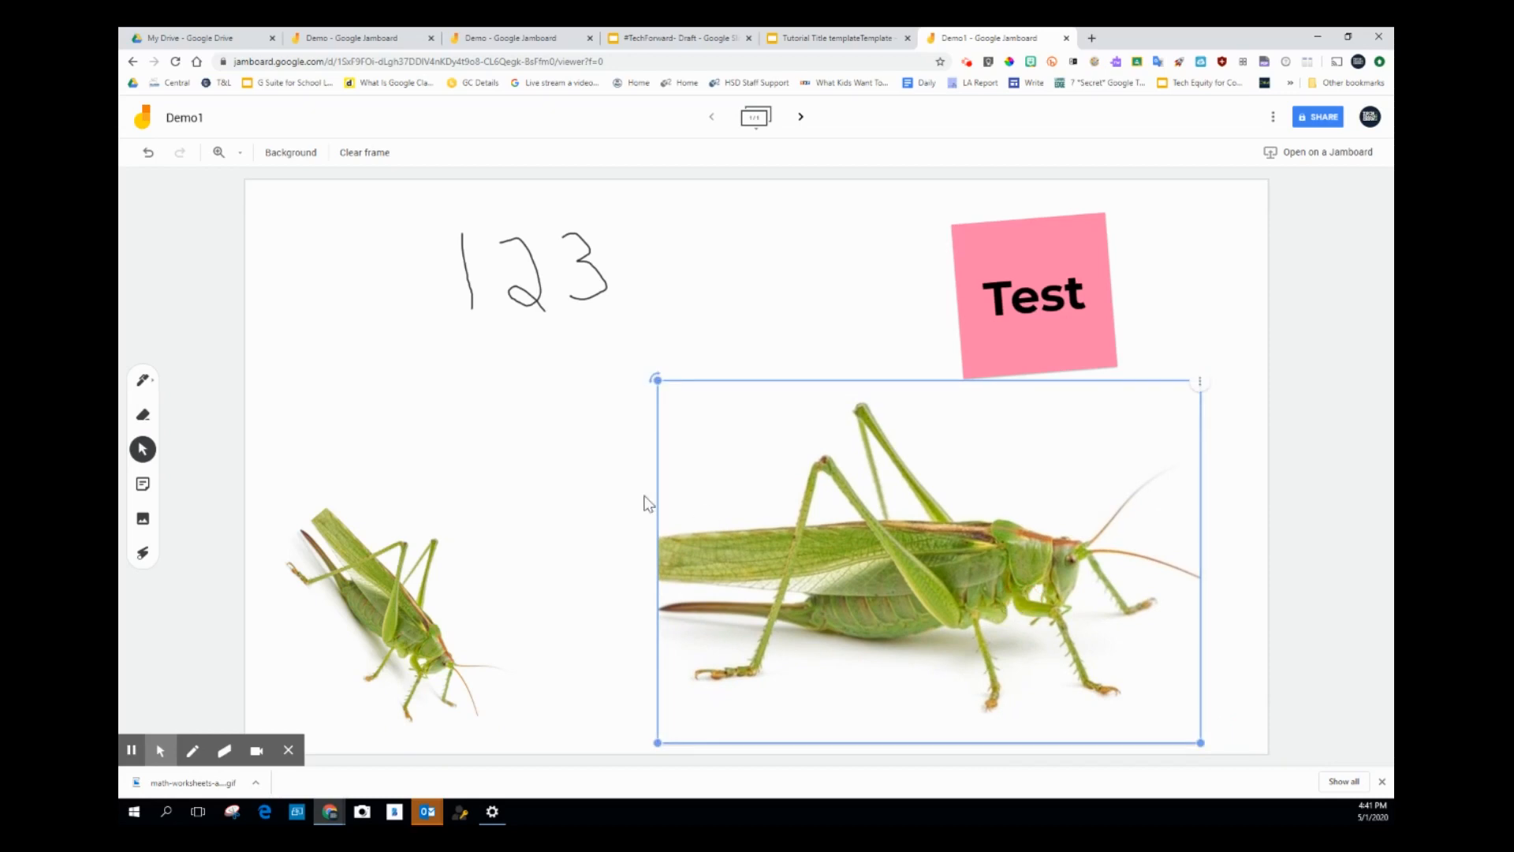
left_click(562, 455)
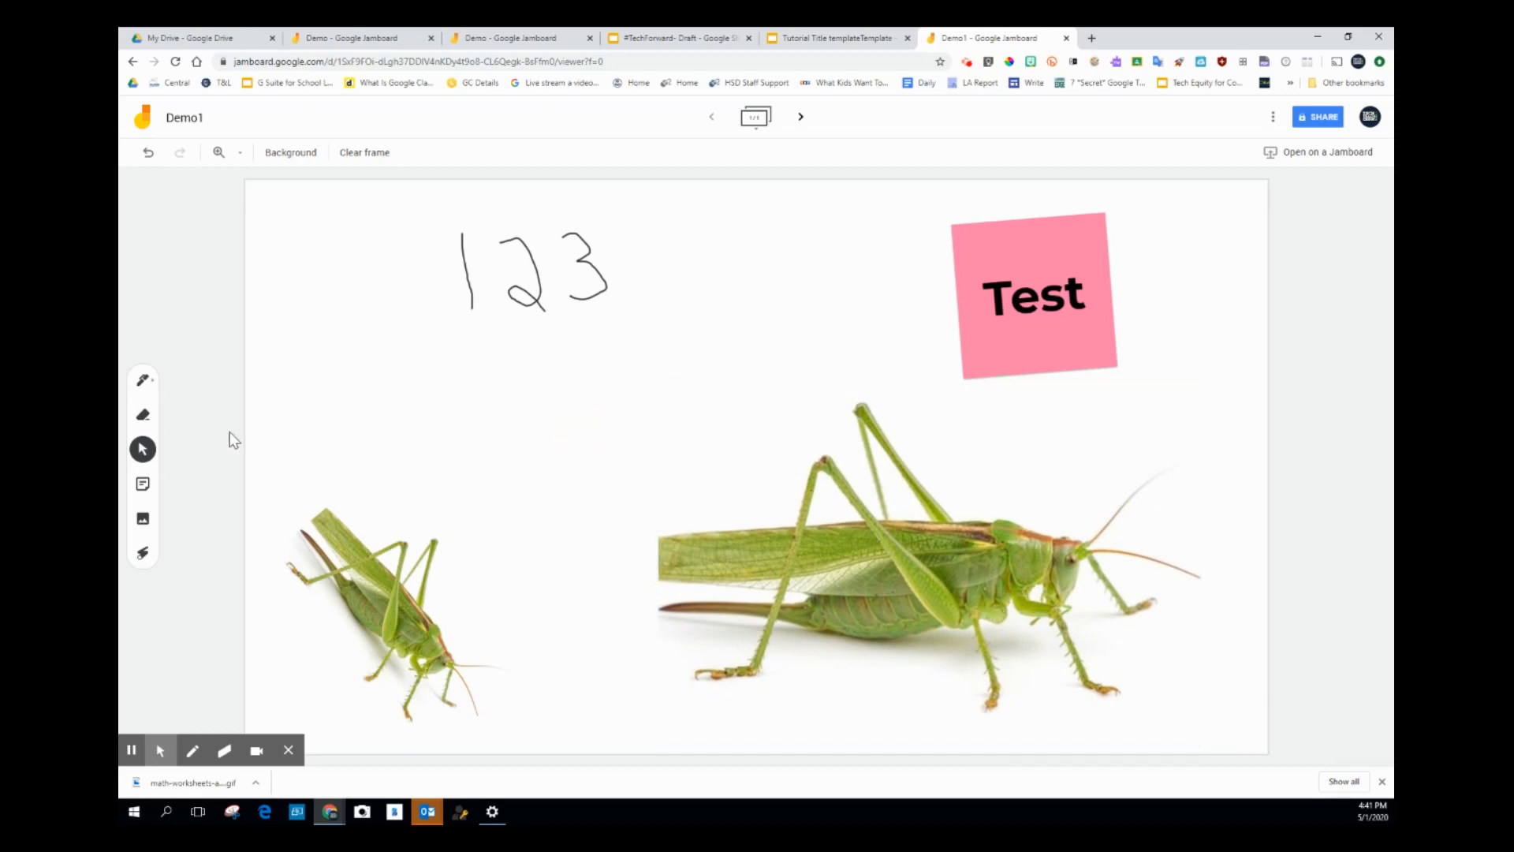